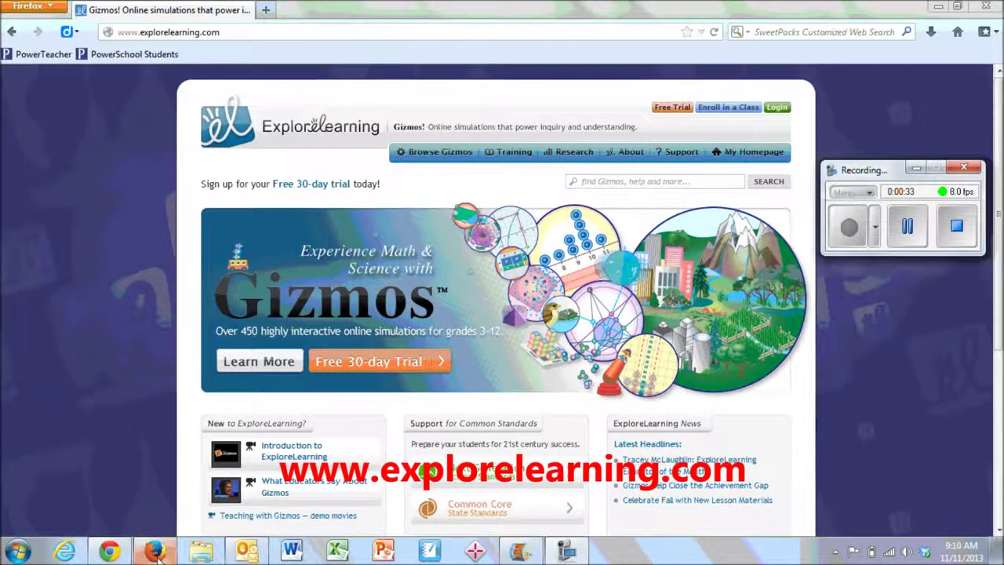
Follow the green Login link at the top right of explorelearning.com to the account login page
click(241, 33)
click(159, 37)
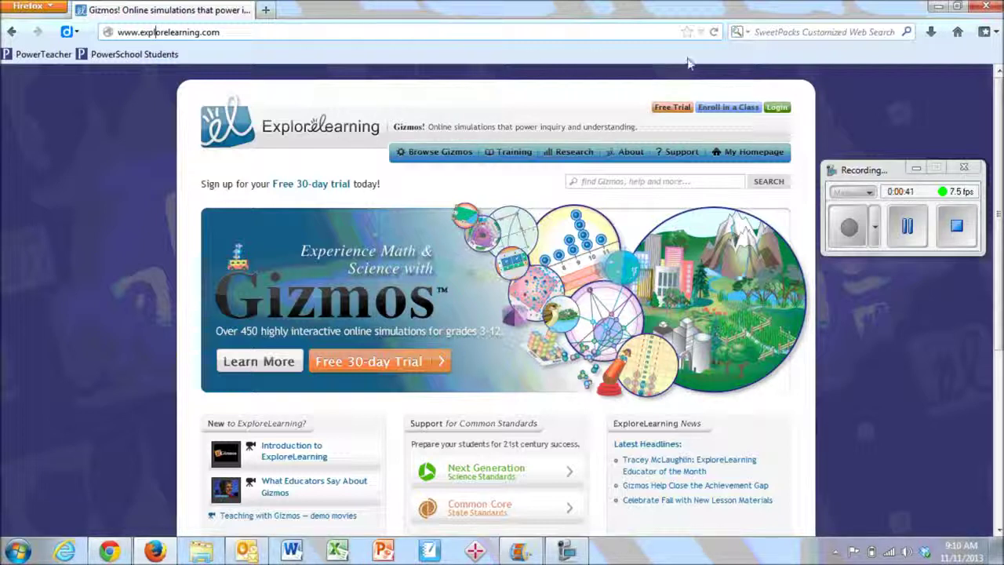
click(778, 110)
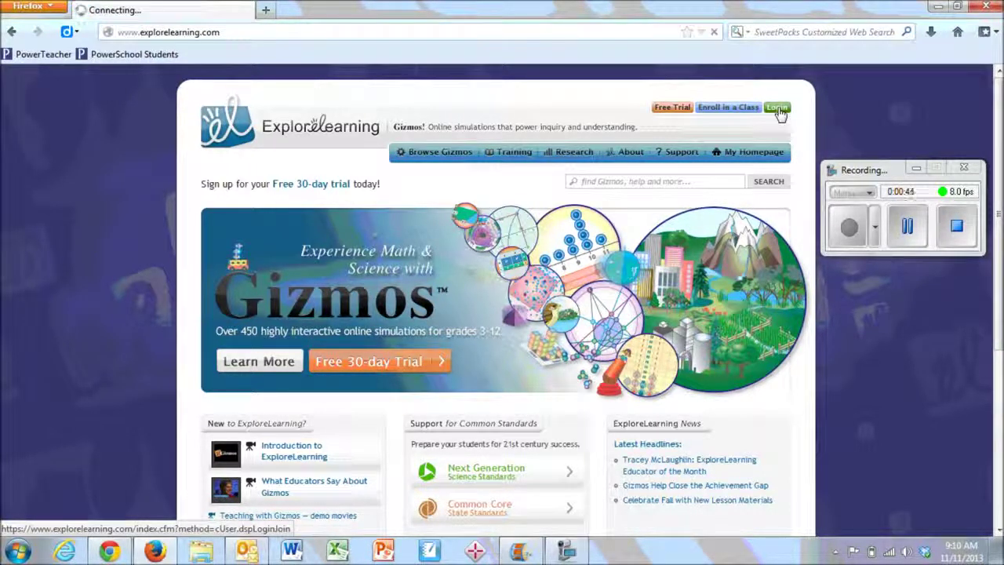
Fill in the saved teacher username from the autocomplete list and enter the password
click(289, 261)
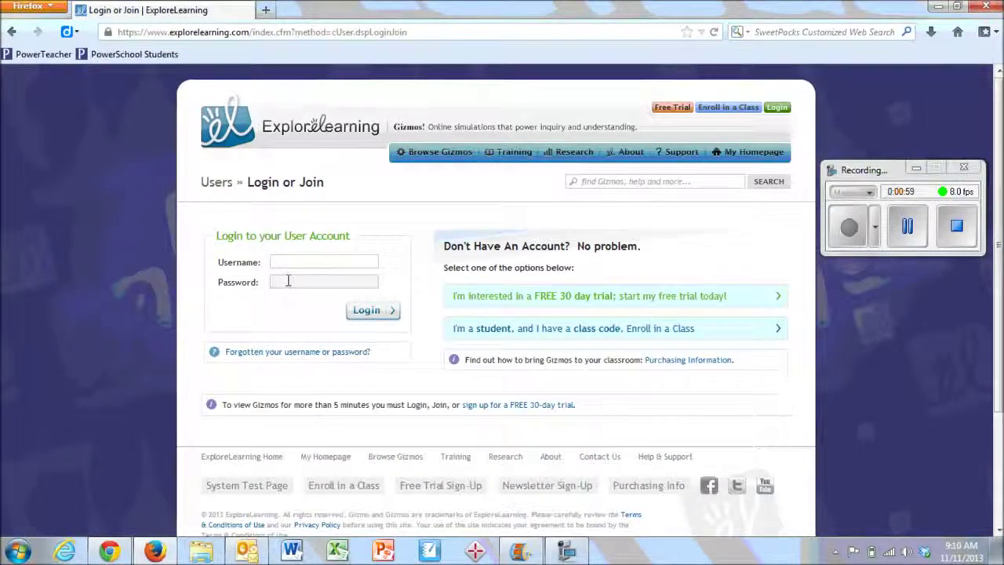
click(288, 281)
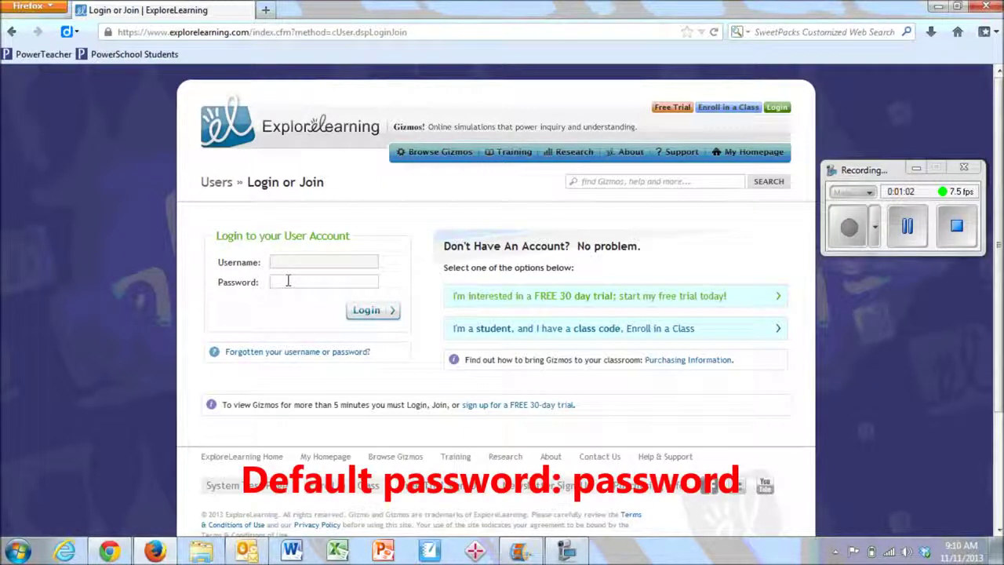
double_click(306, 264)
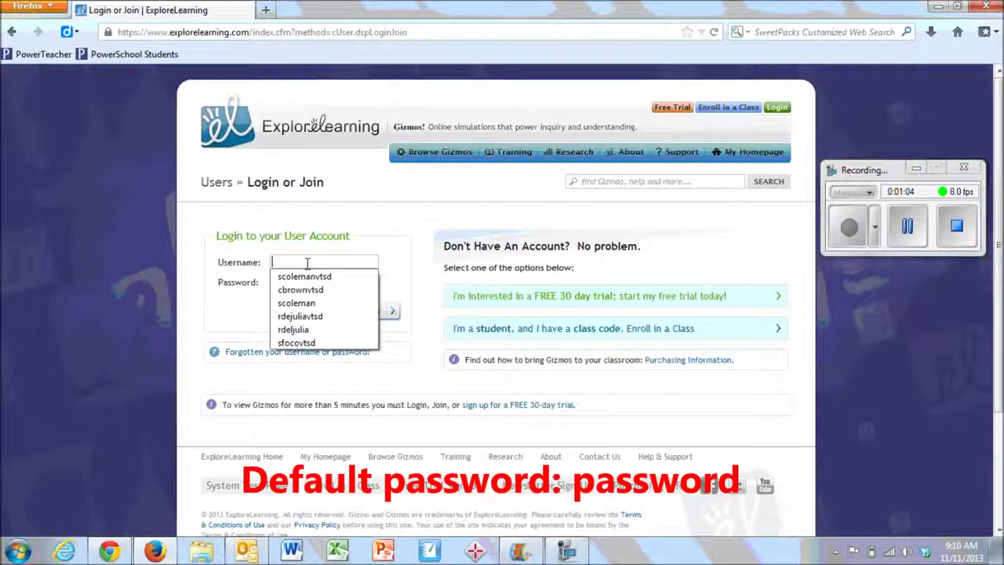
click(306, 289)
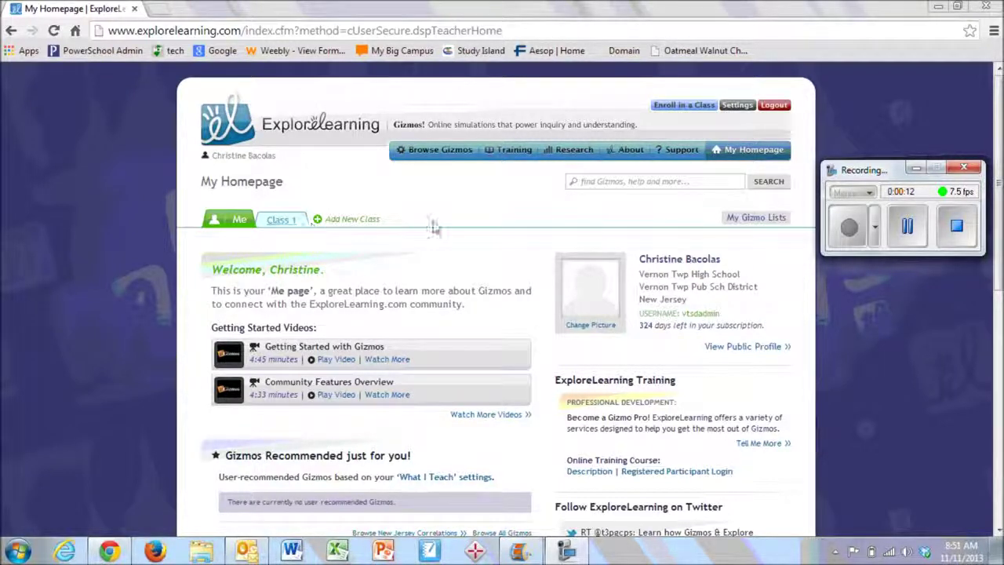
click(276, 220)
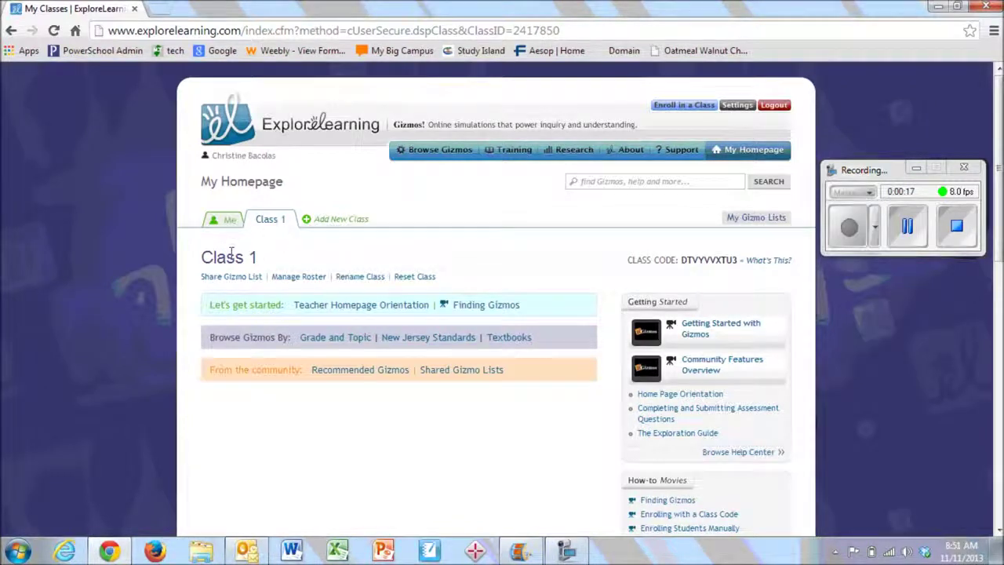
click(226, 219)
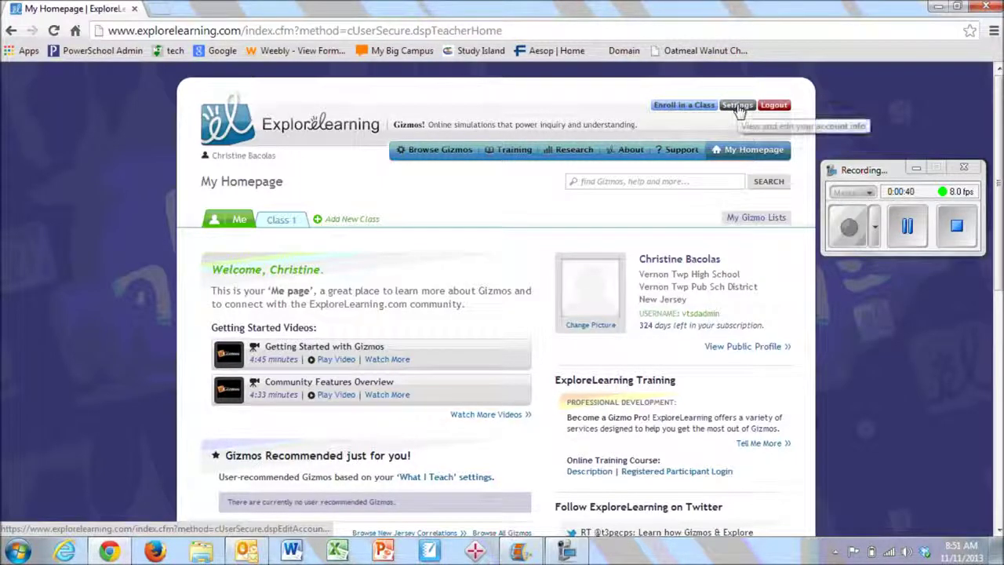
click(739, 110)
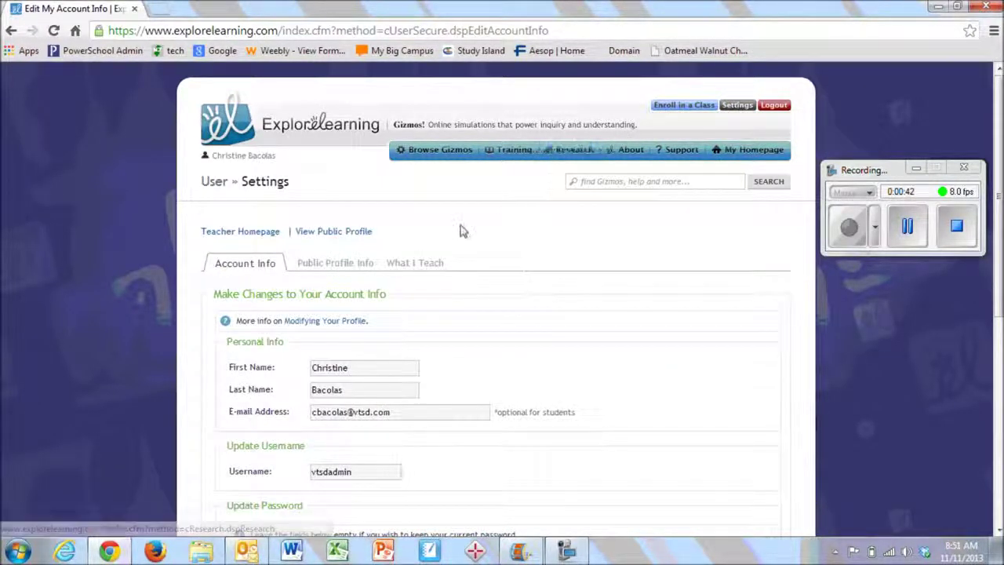
Enter the current, new and confirmed new passwords in account settings, then save the changes
scroll(460, 228, down, 3)
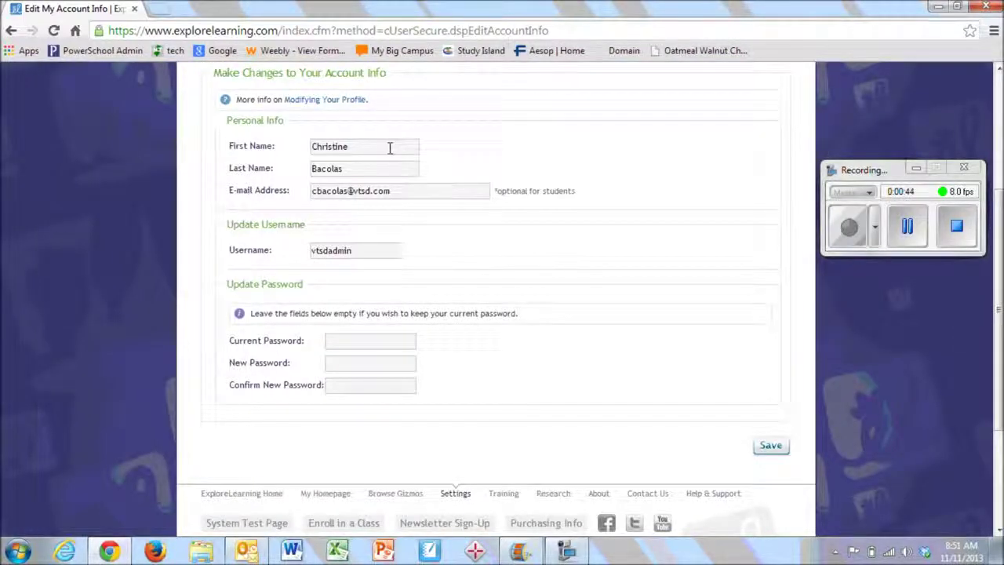
click(364, 340)
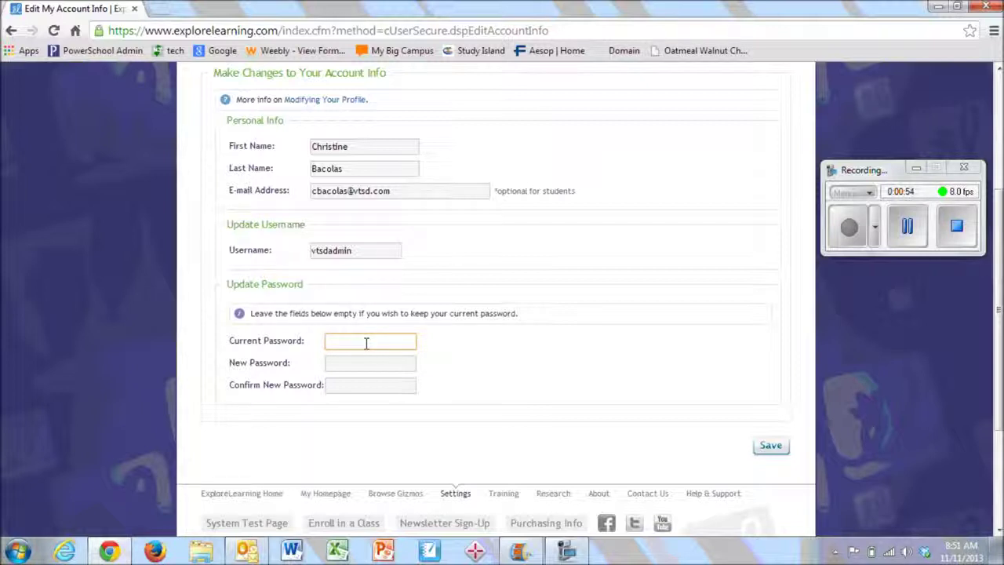
click(361, 362)
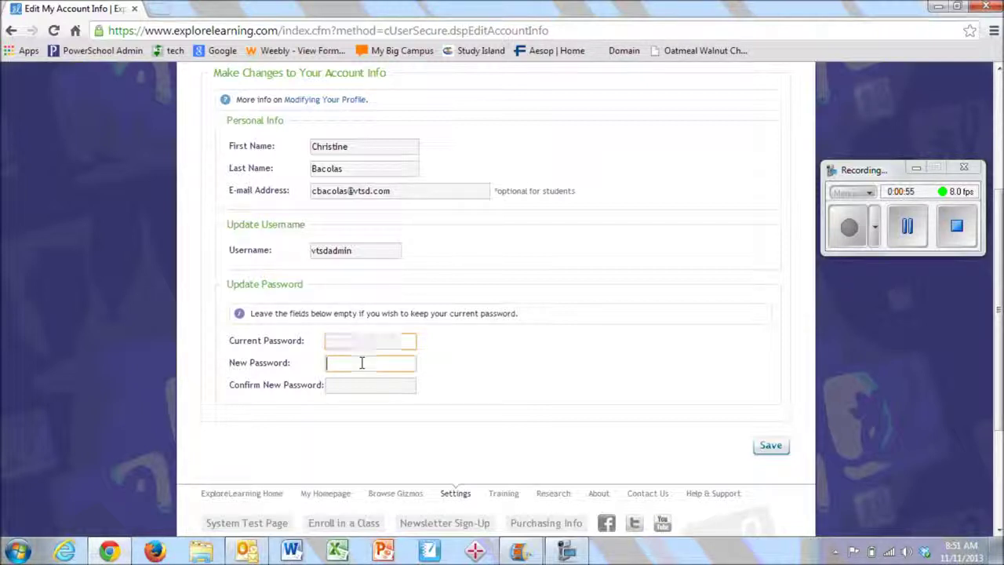
click(359, 383)
click(359, 361)
click(358, 383)
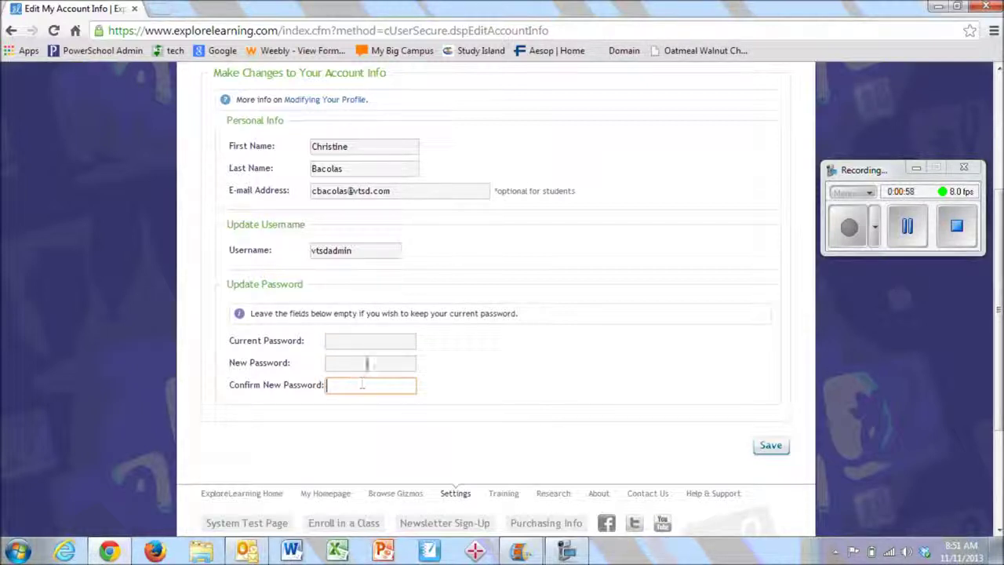
click(367, 363)
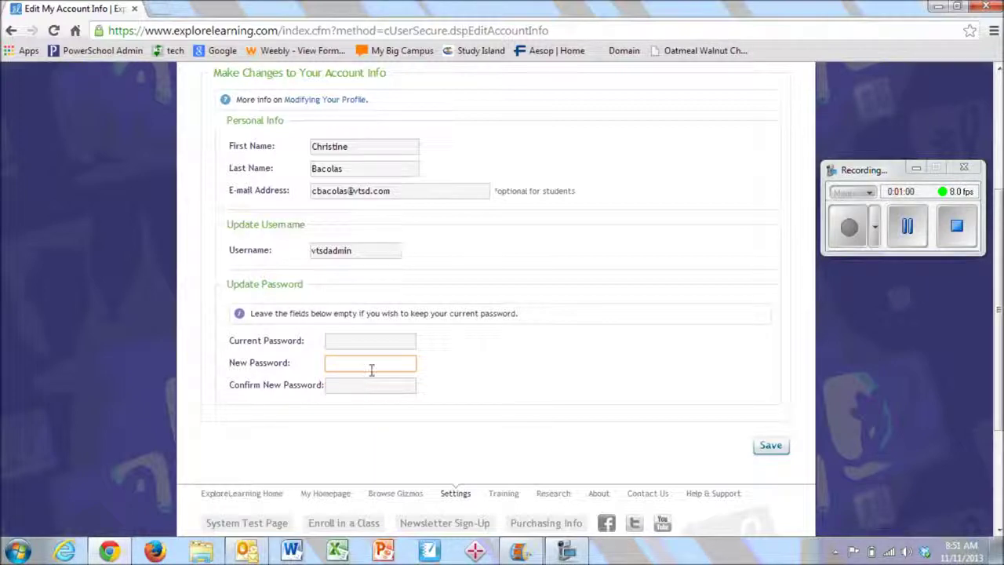
scroll(373, 364, up, 2)
scroll(381, 365, down, 4)
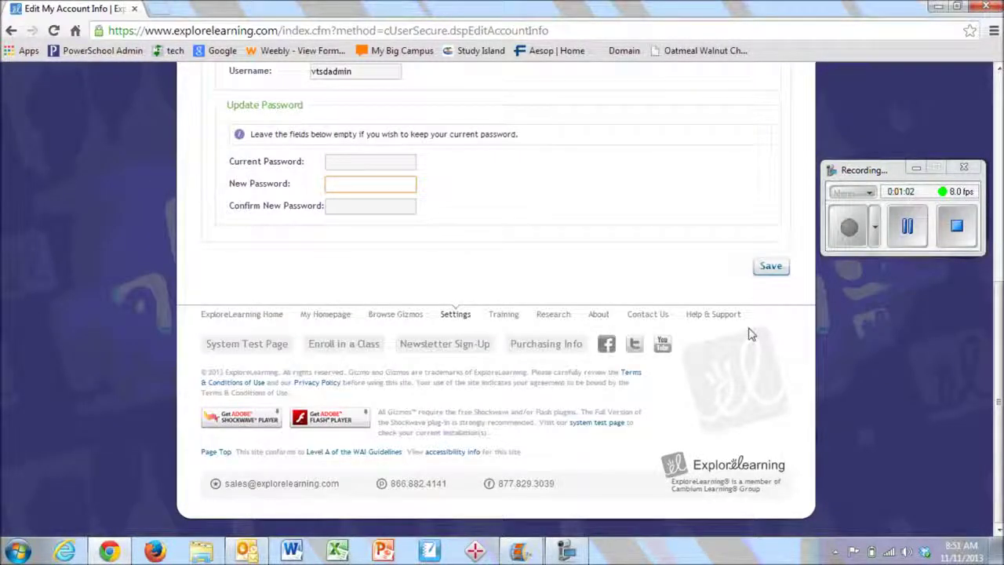
click(780, 267)
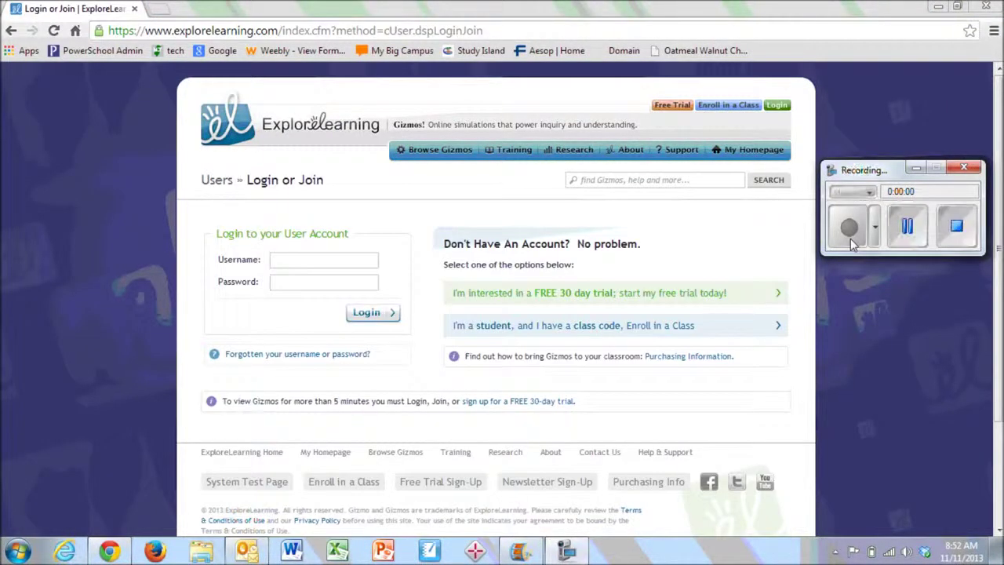
Sign in with a second saved teacher username and its password
click(850, 235)
click(308, 261)
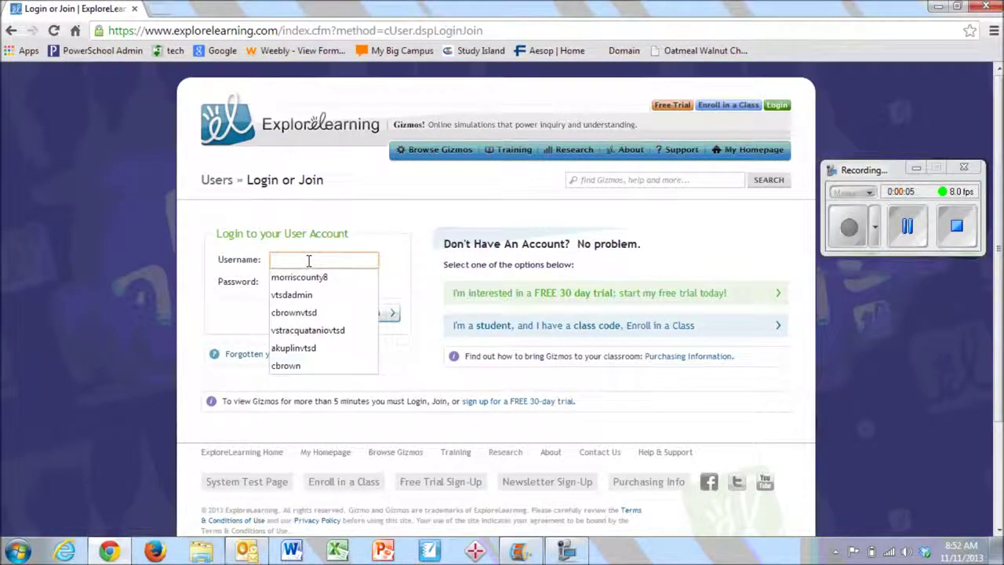
key(Down)
key(Down)
key(Down)
key(Return)
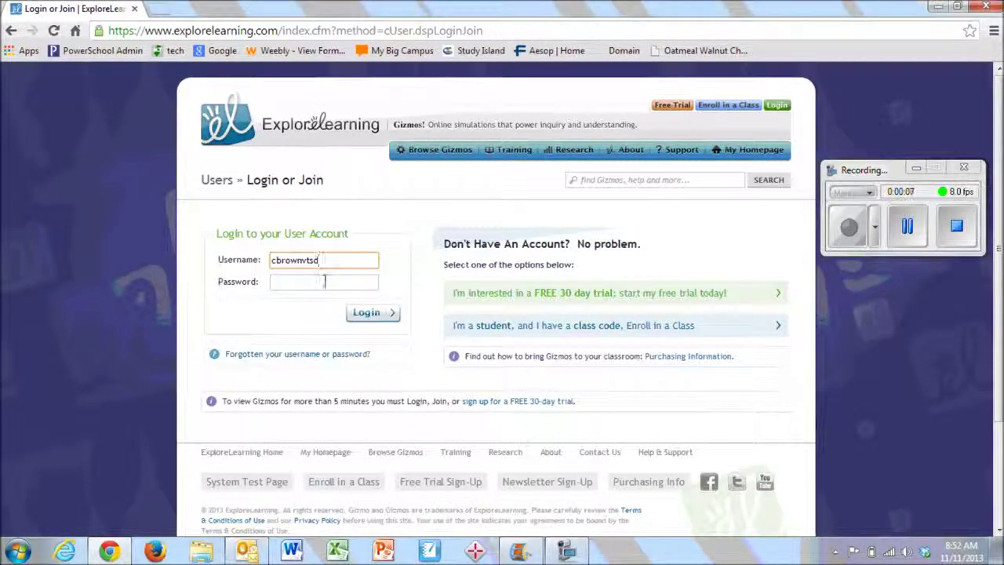
click(324, 280)
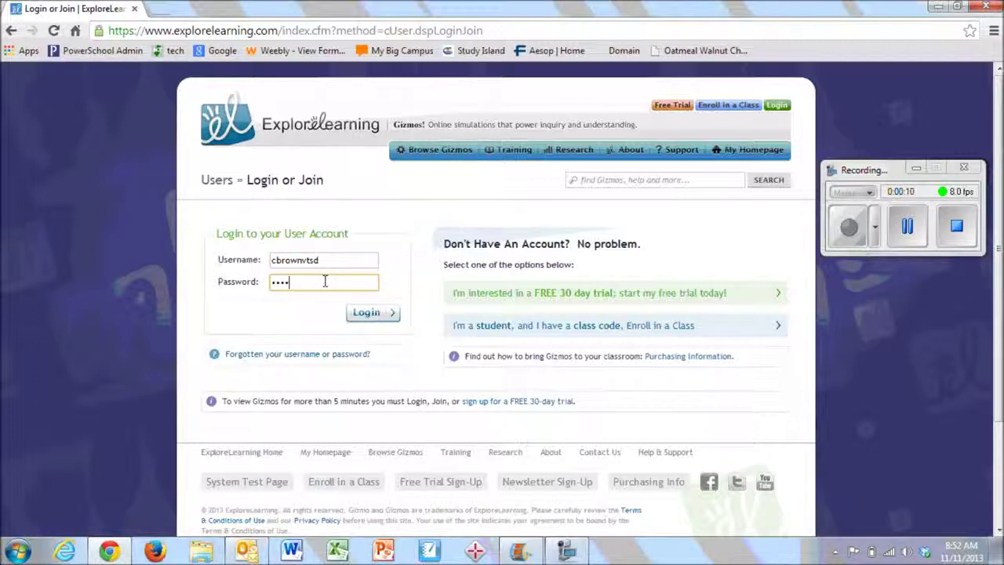
key(Return)
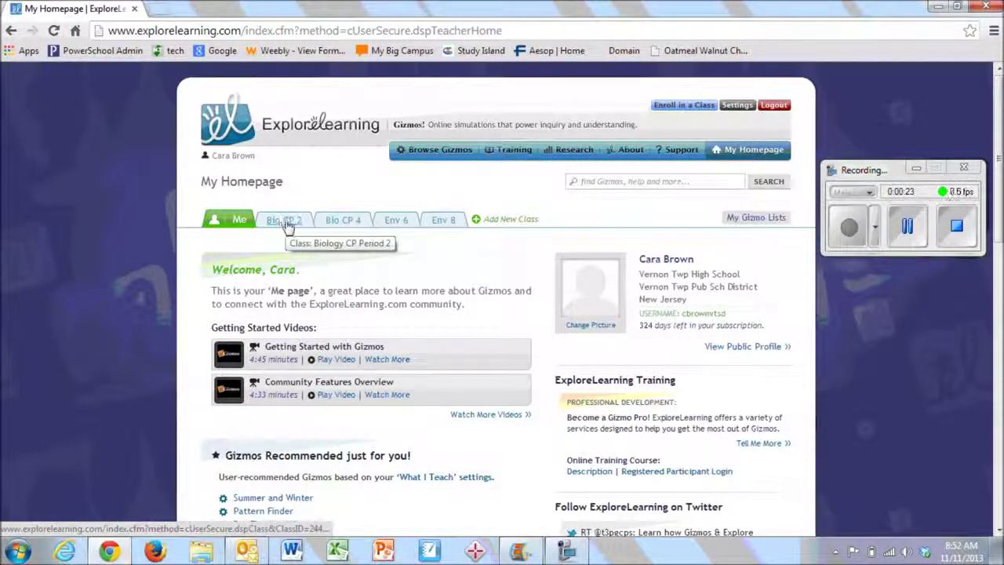
Open the Bio CP 2 class page and select its class code for copying
click(288, 225)
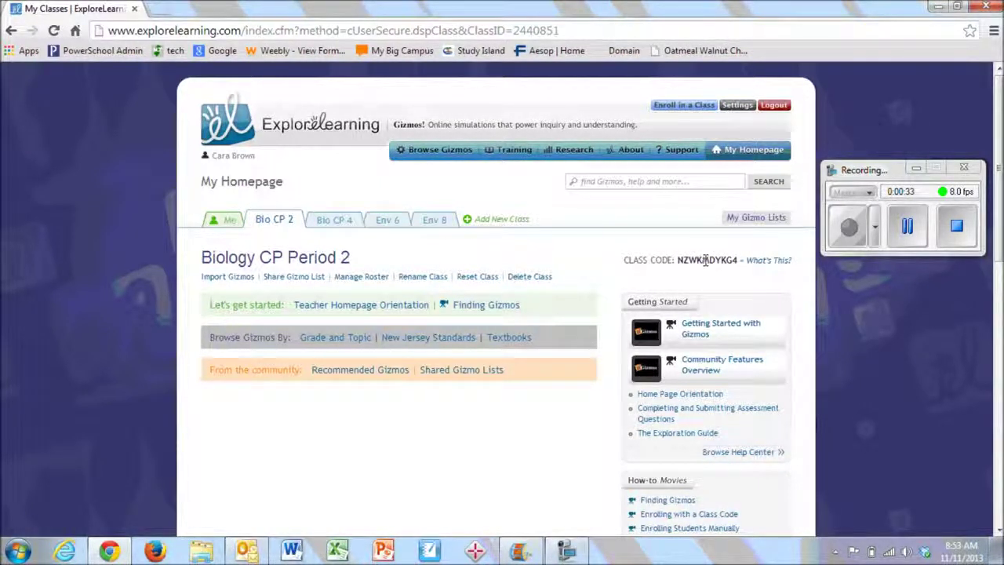
double_click(706, 260)
click(709, 281)
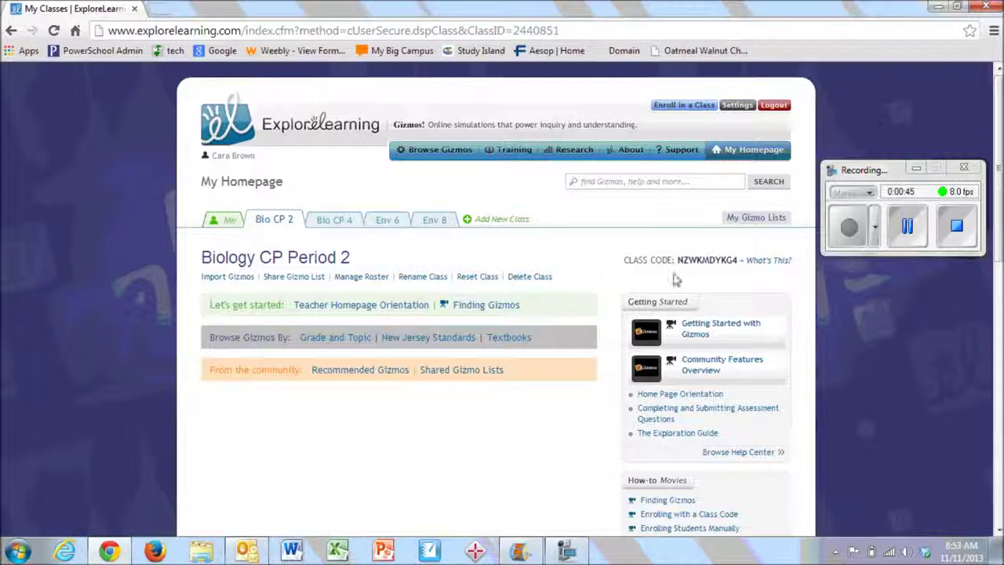
double_click(703, 261)
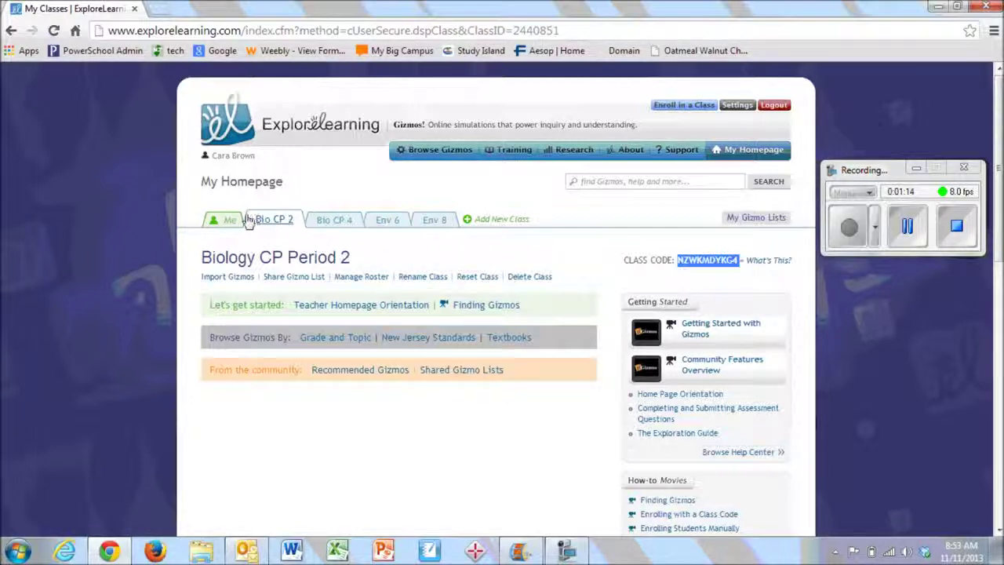
click(315, 222)
click(371, 222)
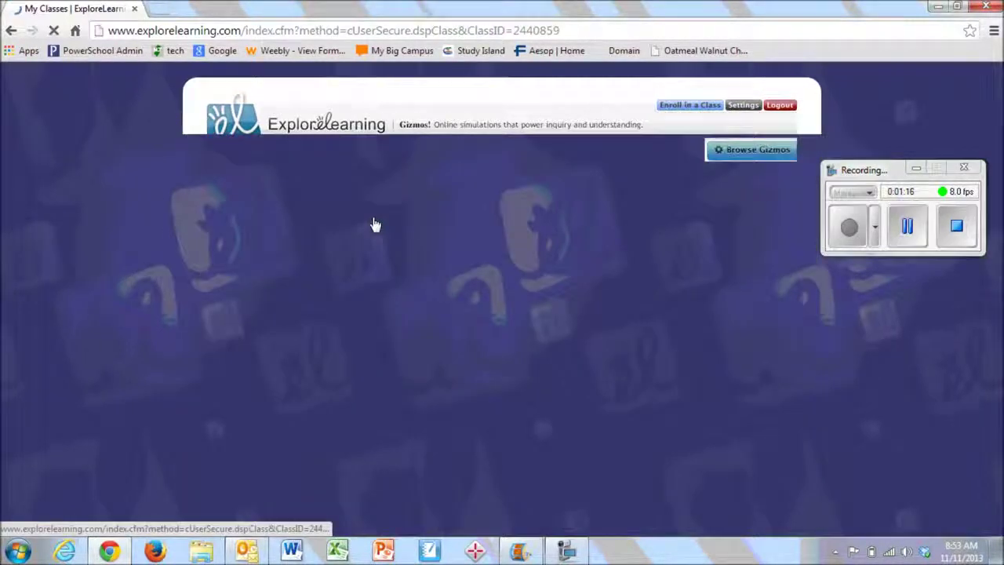
click(286, 222)
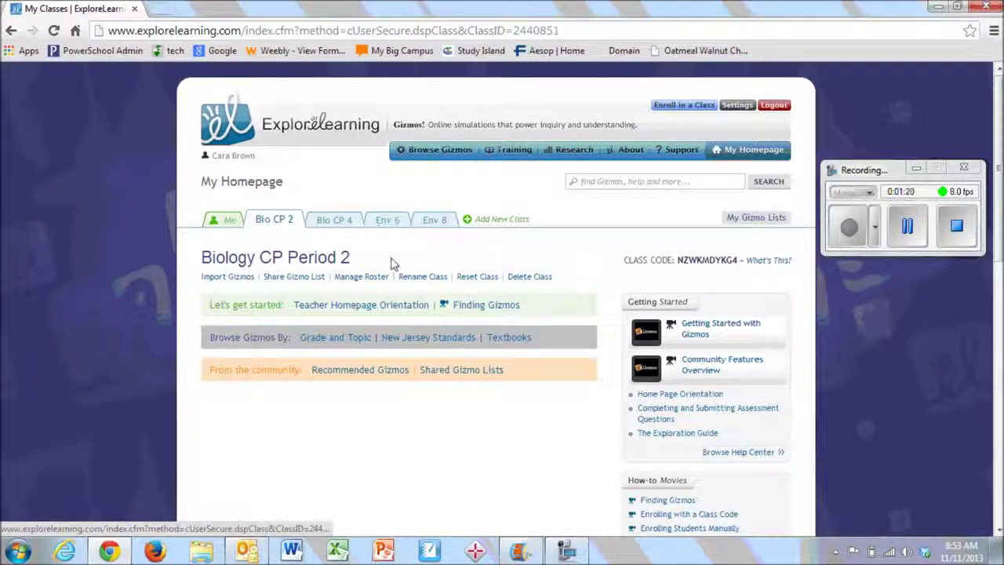
click(422, 277)
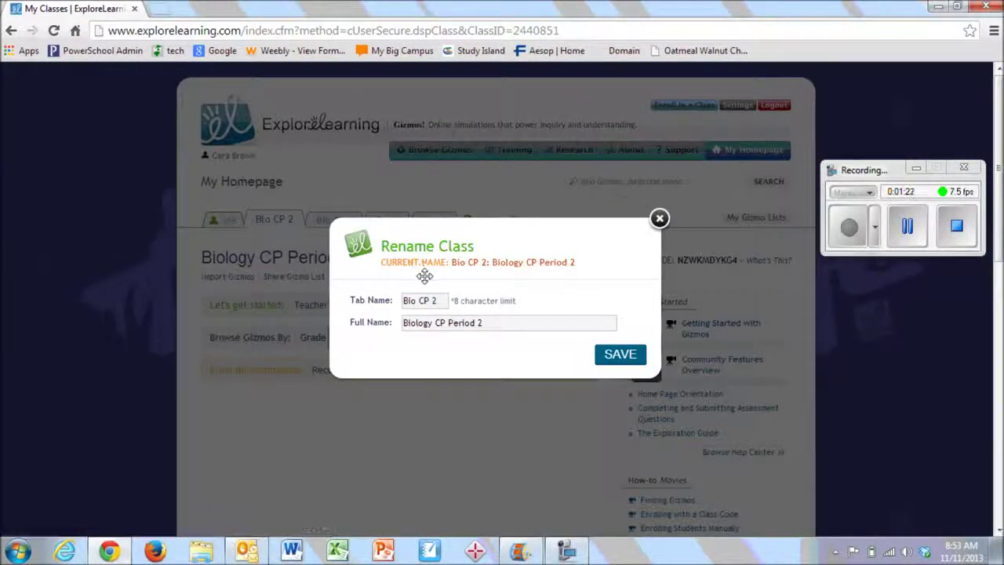
click(620, 355)
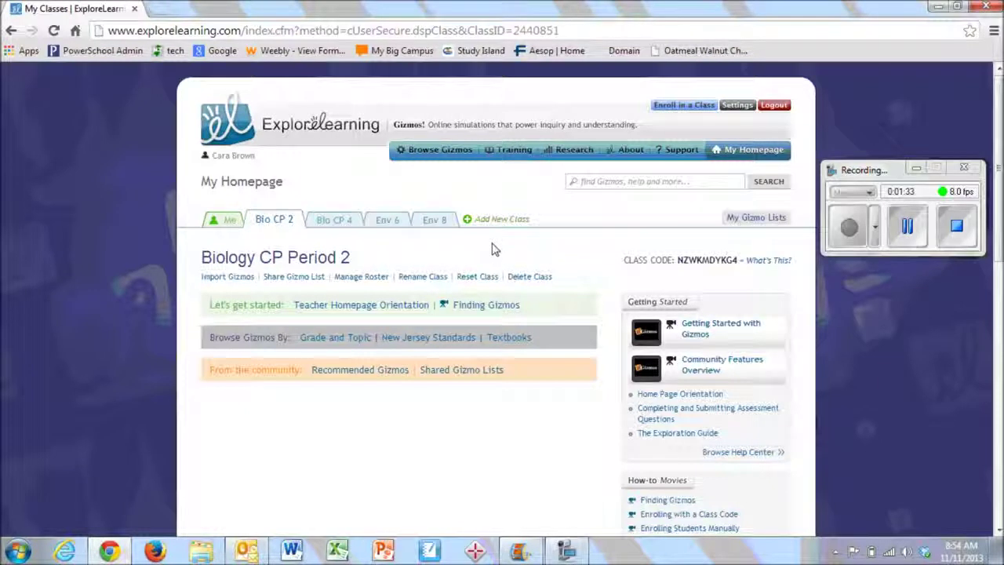
click(957, 227)
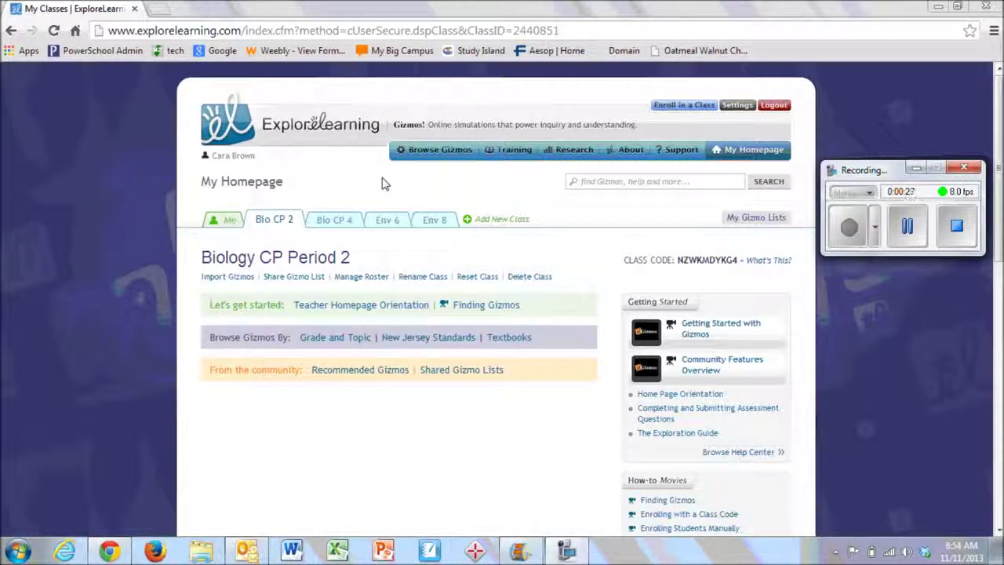
Search the Browse Gizmos catalog for 'genetics'
click(440, 154)
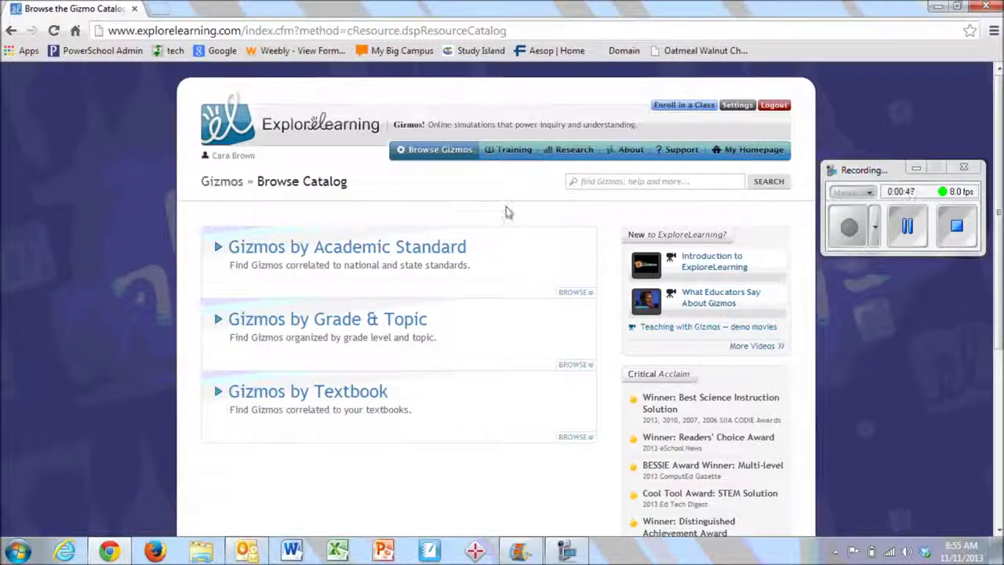
click(619, 181)
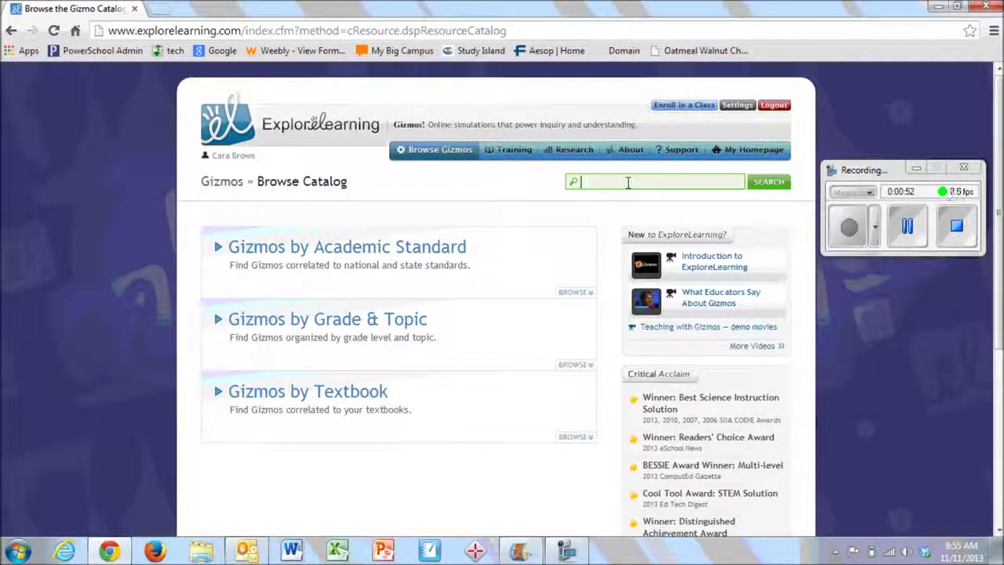
text(ge)
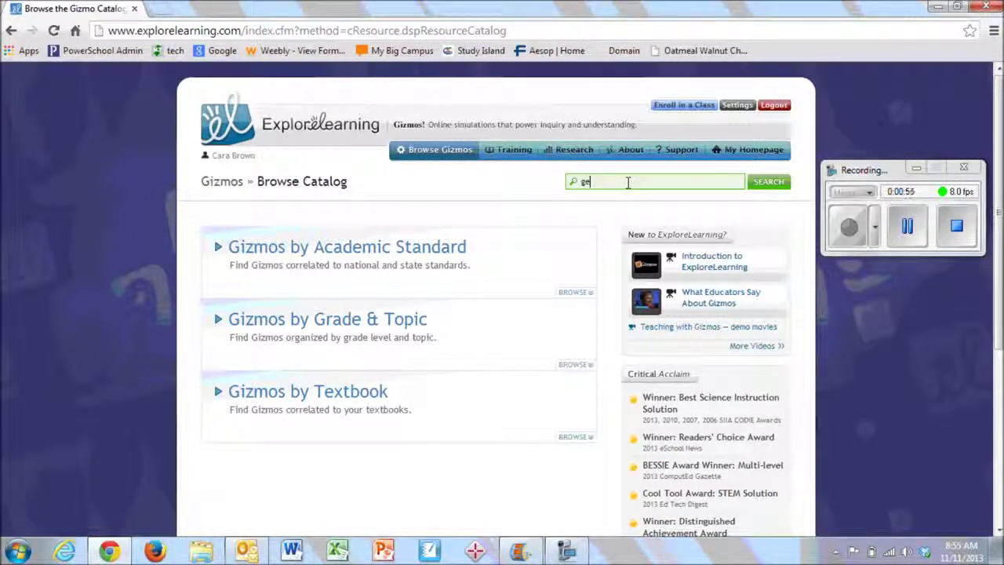
text(netics)
key(Return)
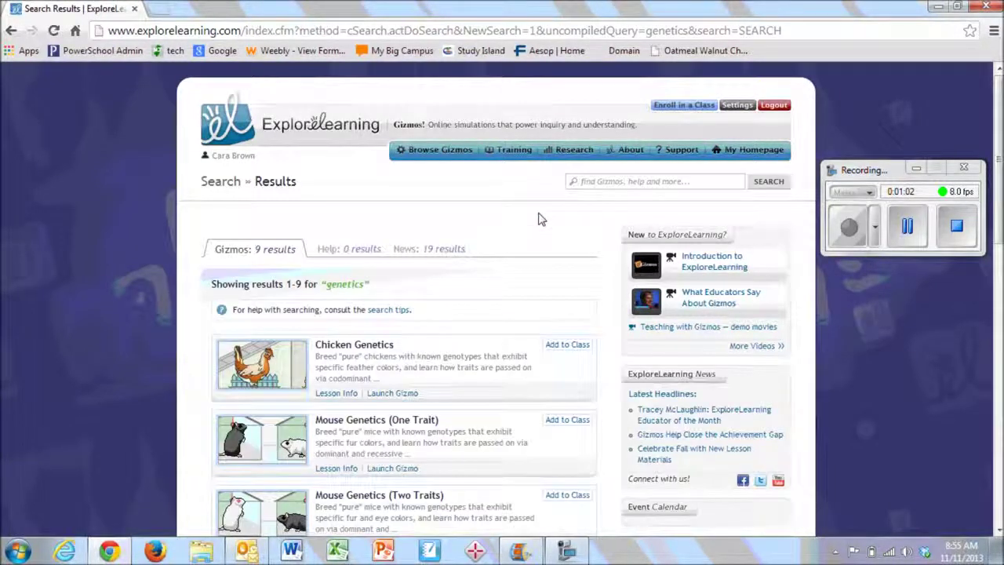
Scan the 9 genetics results and open the Inheritance Gizmo's Lesson Info page
scroll(439, 254, down, 1)
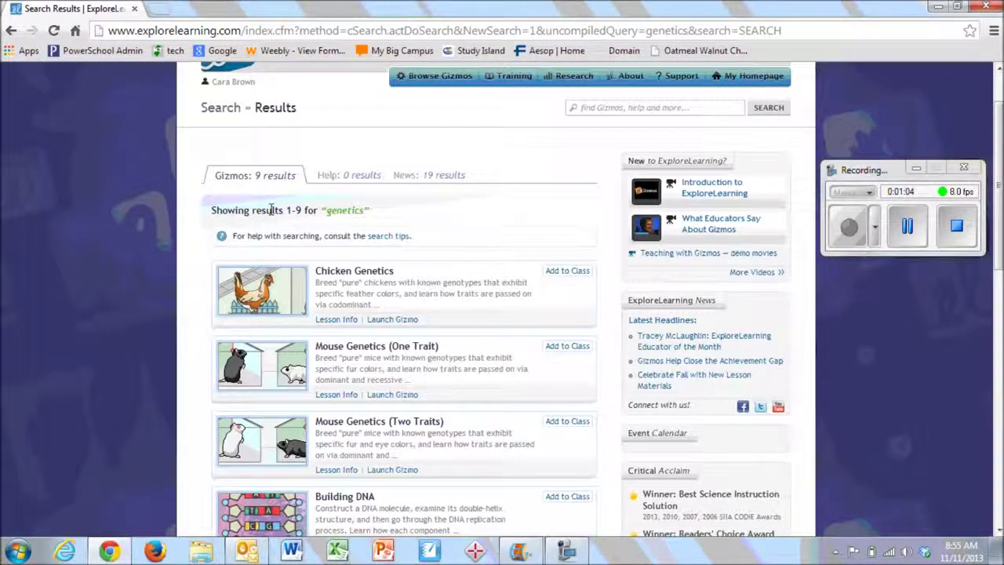
scroll(337, 196, down, 7)
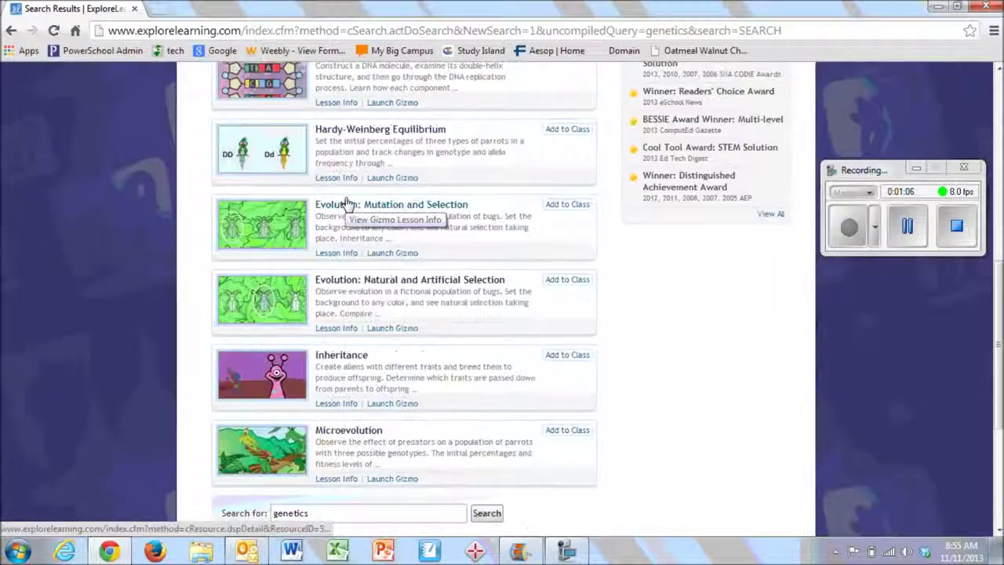
scroll(341, 228, up, 4)
scroll(335, 235, up, 5)
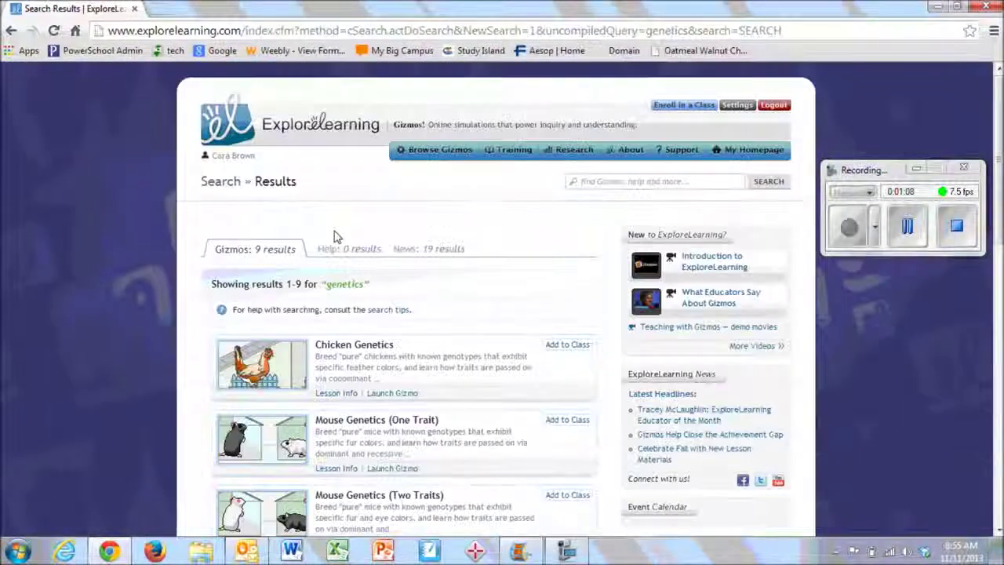
scroll(337, 239, down, 9)
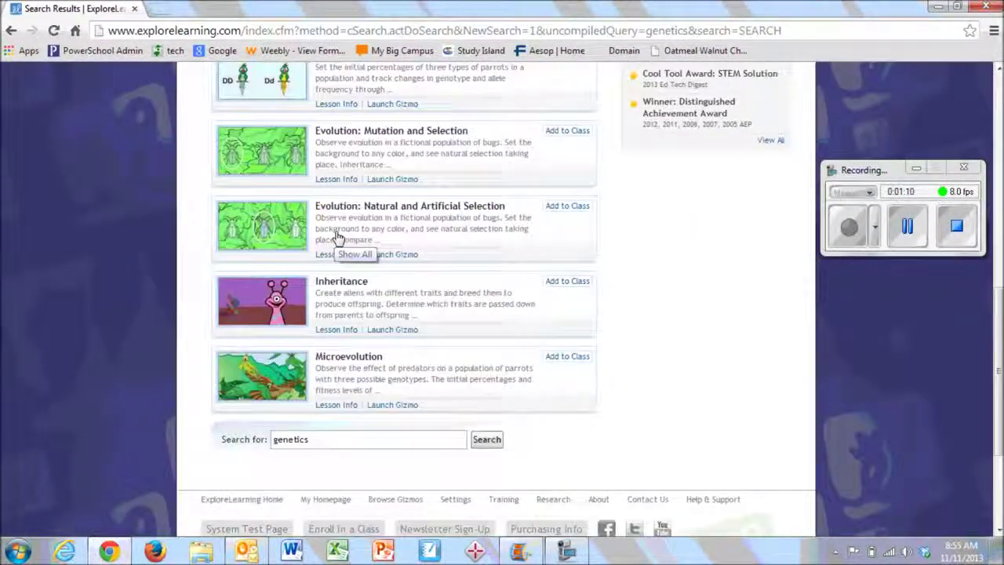
click(342, 284)
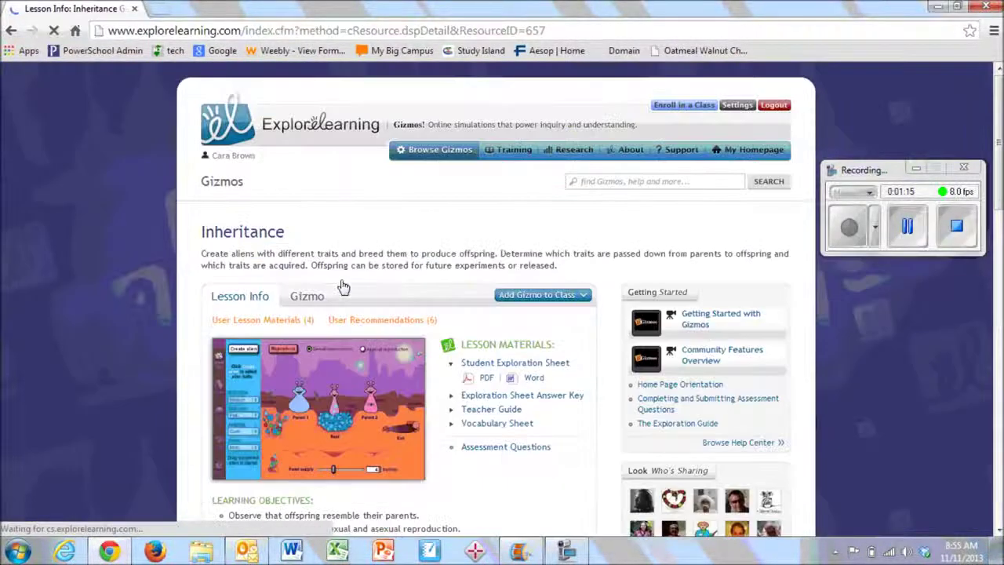
Scroll the Inheritance Lesson Info page to find the Student Exploration Sheet materials
scroll(342, 286, down, 3)
scroll(341, 284, up, 2)
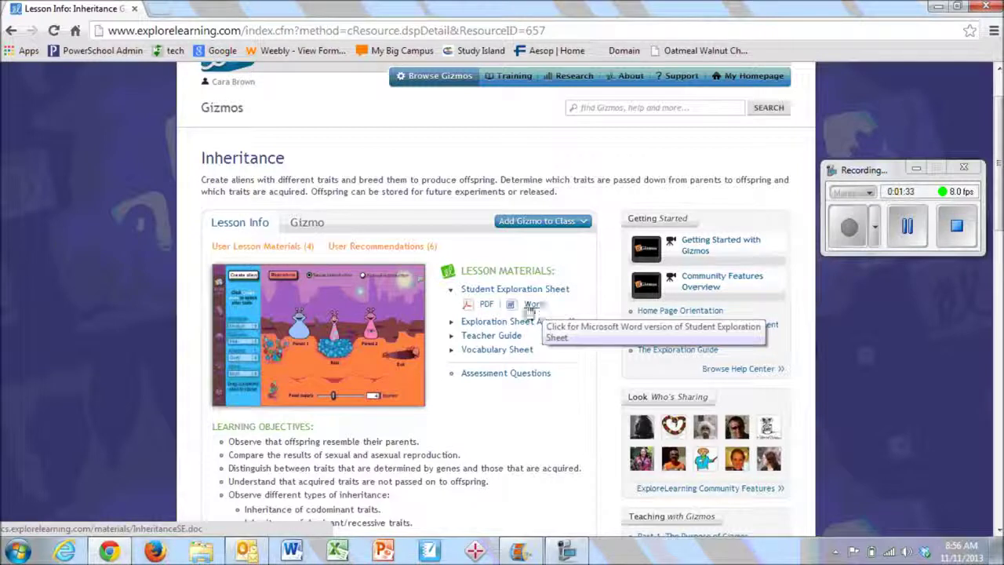
Open InheritanceSE.pdf, page through its warm-up, activities and questions, then close it
click(487, 306)
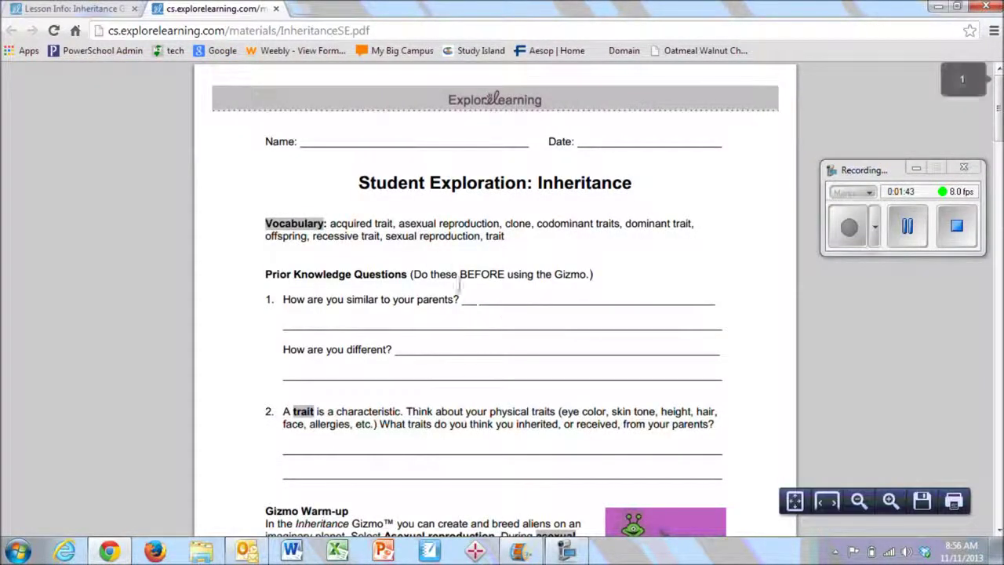
scroll(443, 264, down, 5)
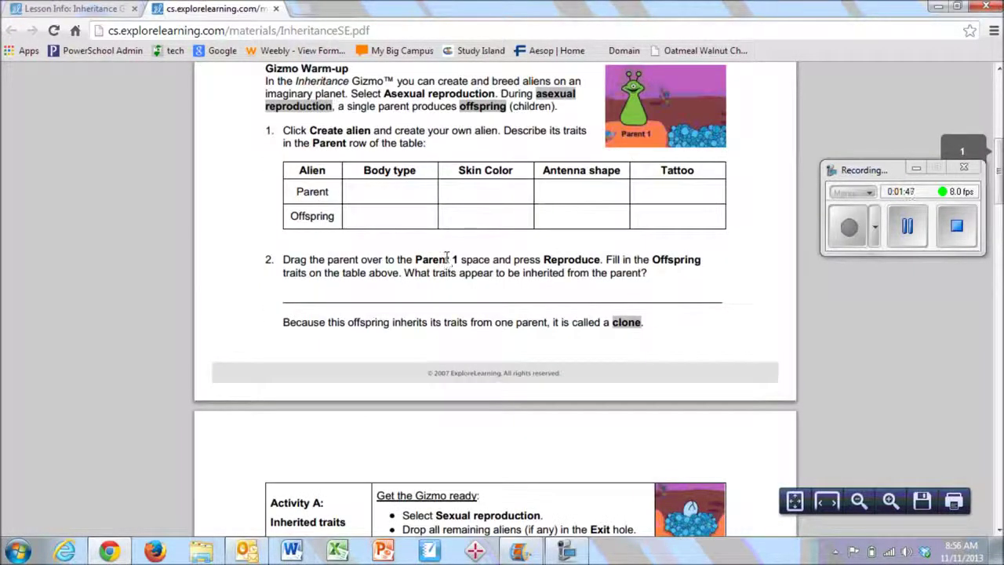
scroll(447, 264, down, 8)
scroll(453, 264, down, 1)
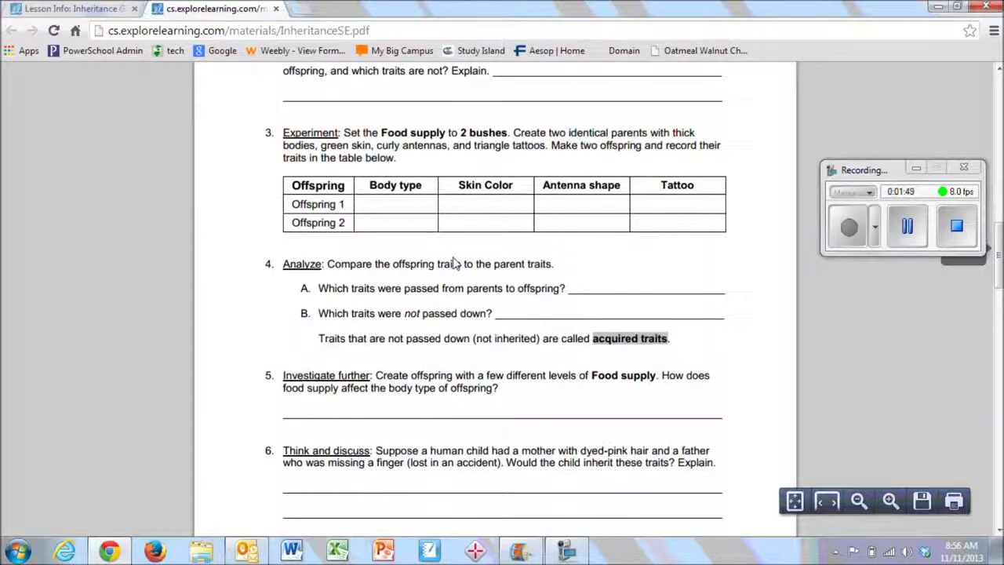
scroll(454, 263, down, 2)
scroll(453, 264, down, 5)
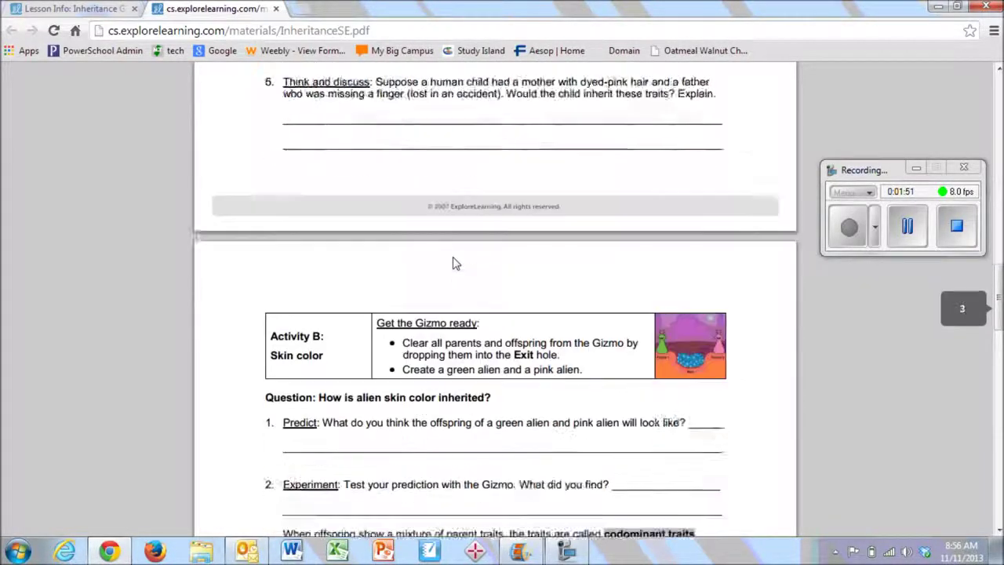
scroll(454, 264, down, 4)
scroll(453, 264, down, 4)
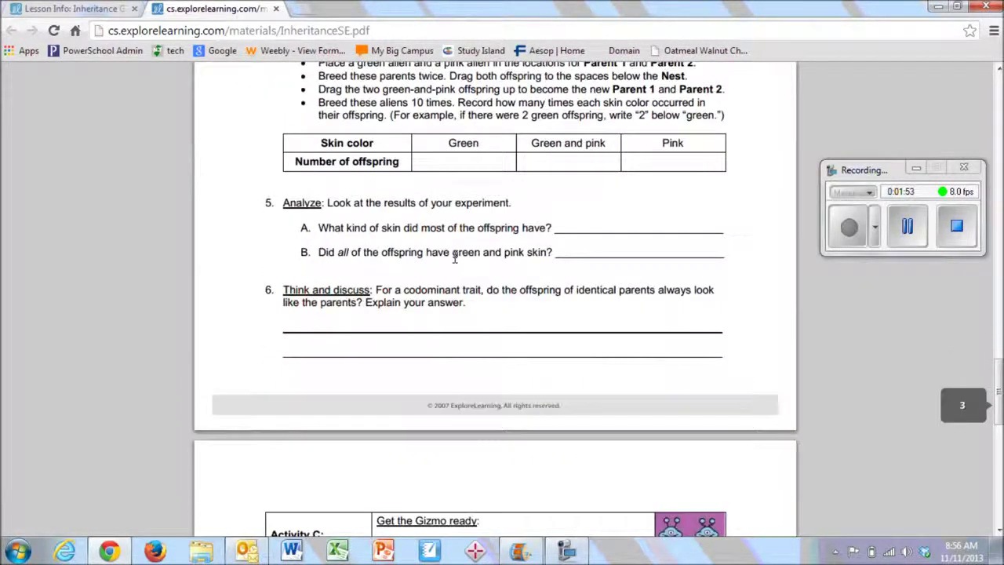
scroll(454, 259, down, 15)
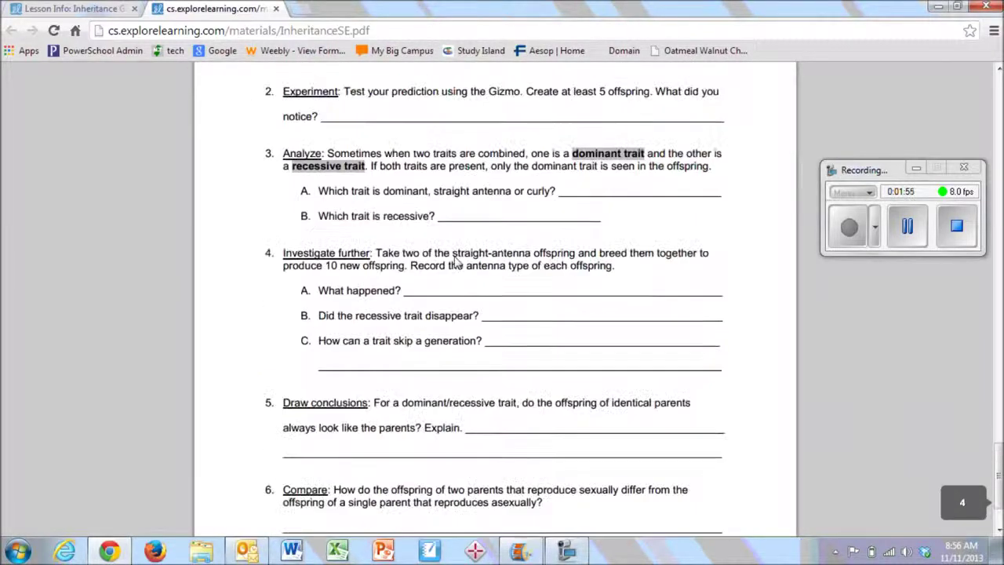
scroll(453, 264, up, 15)
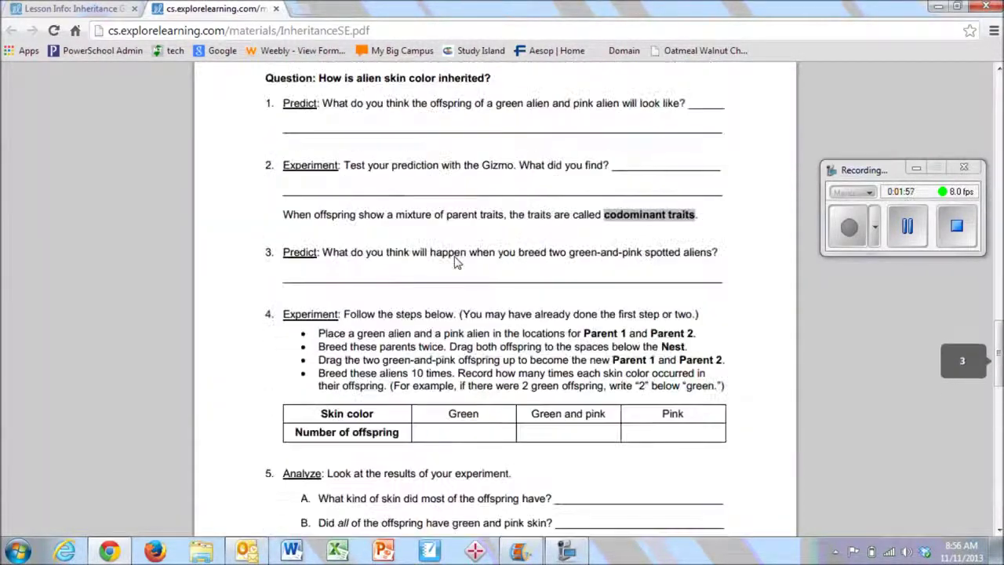
scroll(453, 264, up, 20)
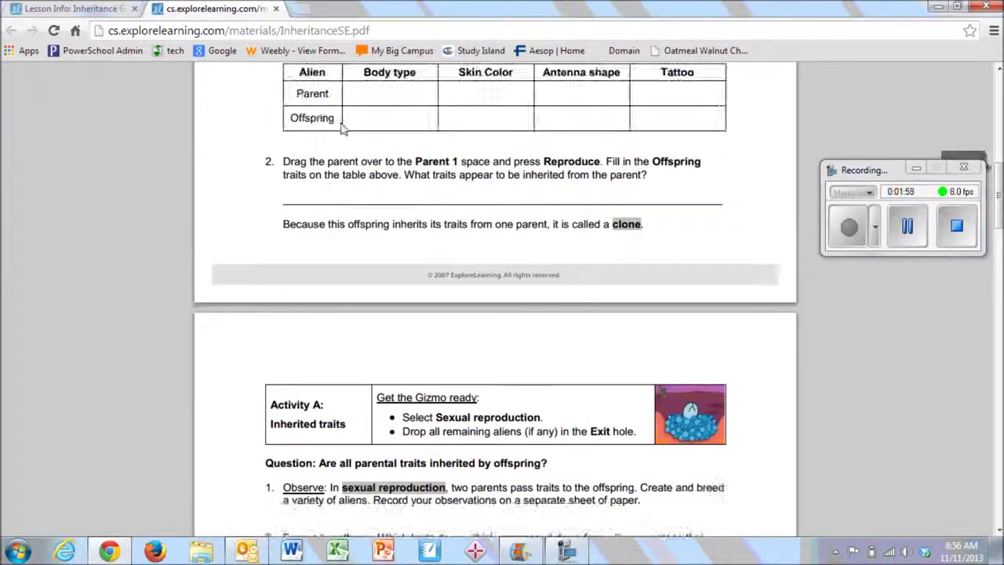
scroll(403, 114, down, 12)
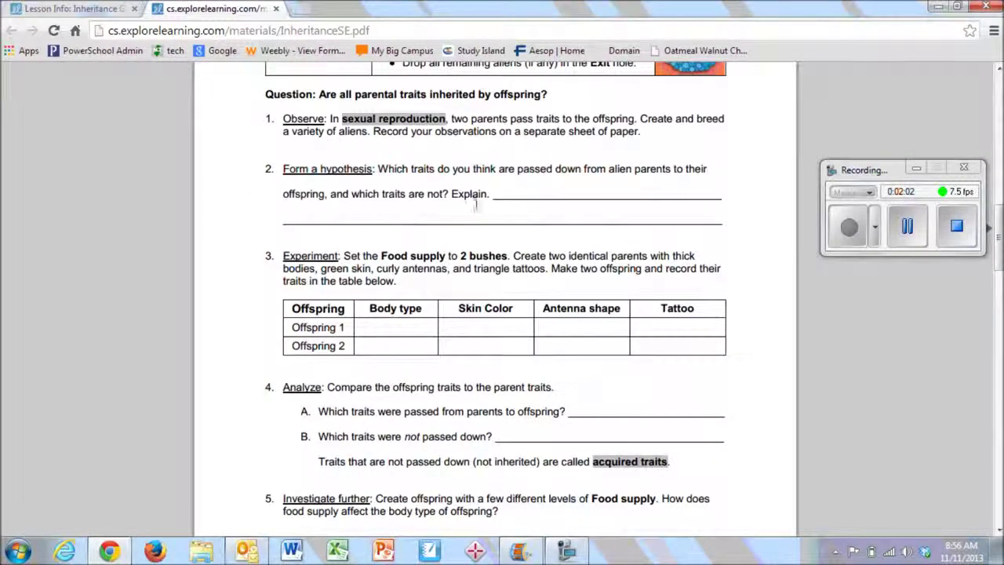
click(277, 8)
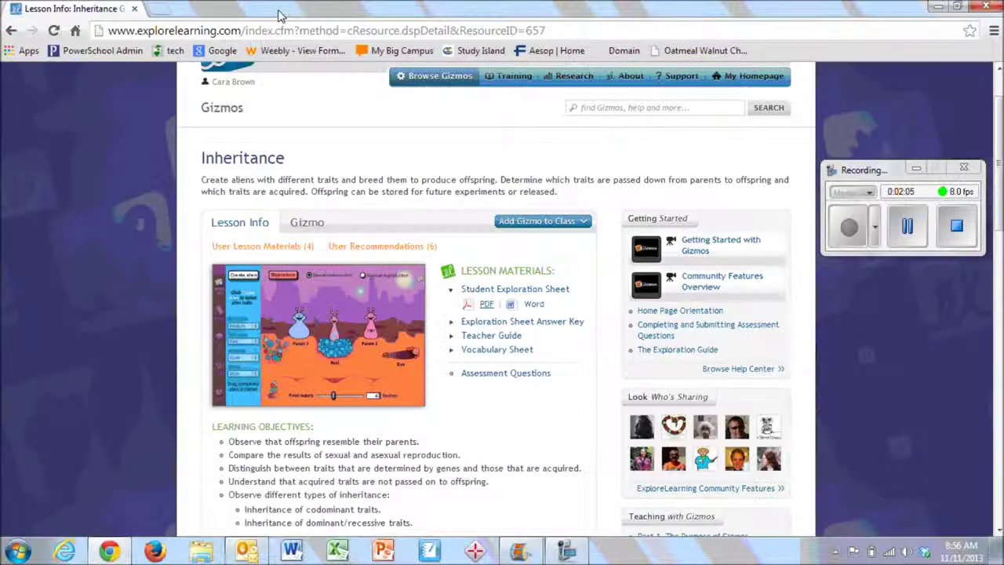
Download and open the Word exploration sheet, then expand Teacher Guide's PDF and Word options
click(543, 306)
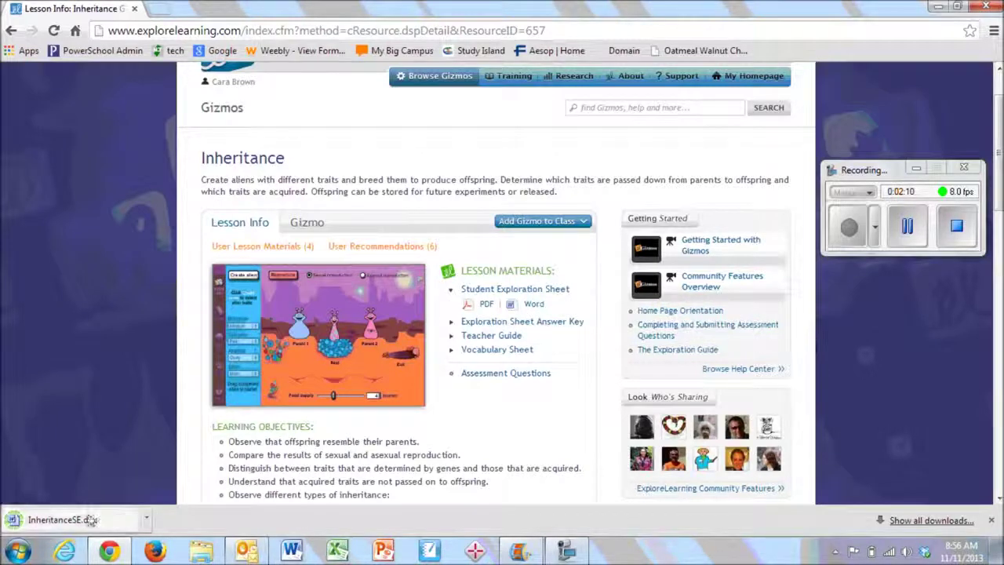
click(62, 519)
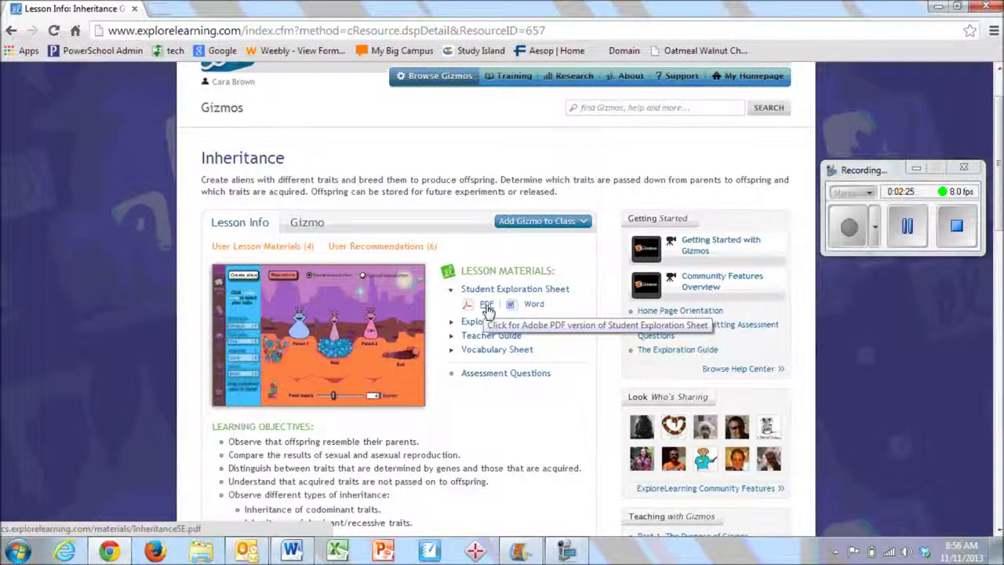
click(543, 309)
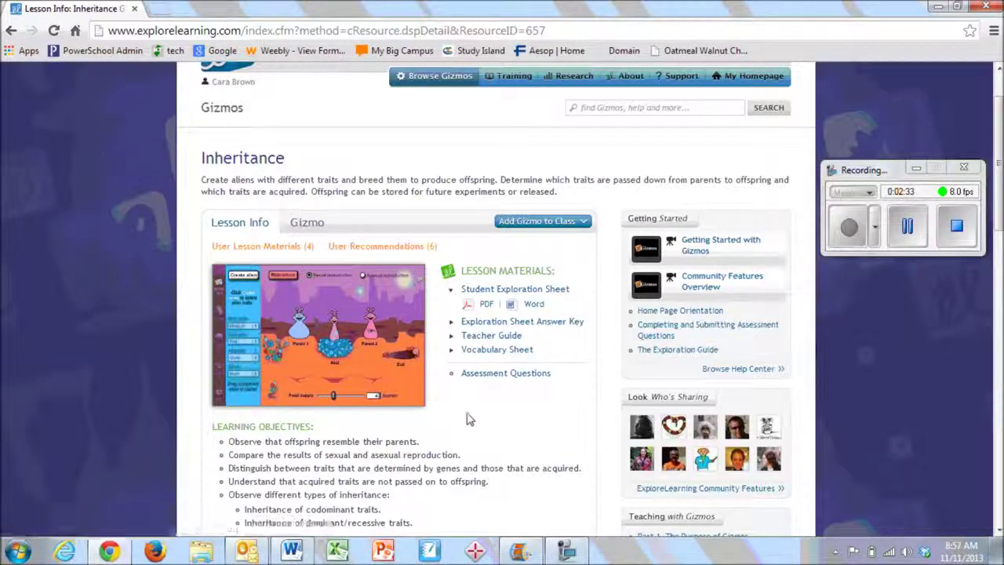
click(498, 337)
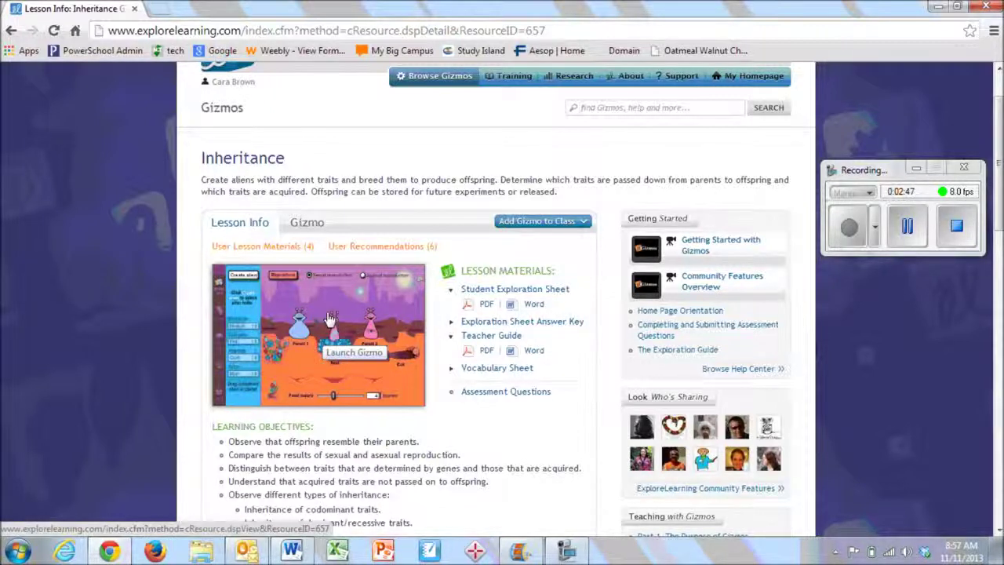
Launch the Inheritance Gizmo and place a medium, curly-antenna green alien as Parent 1
click(300, 316)
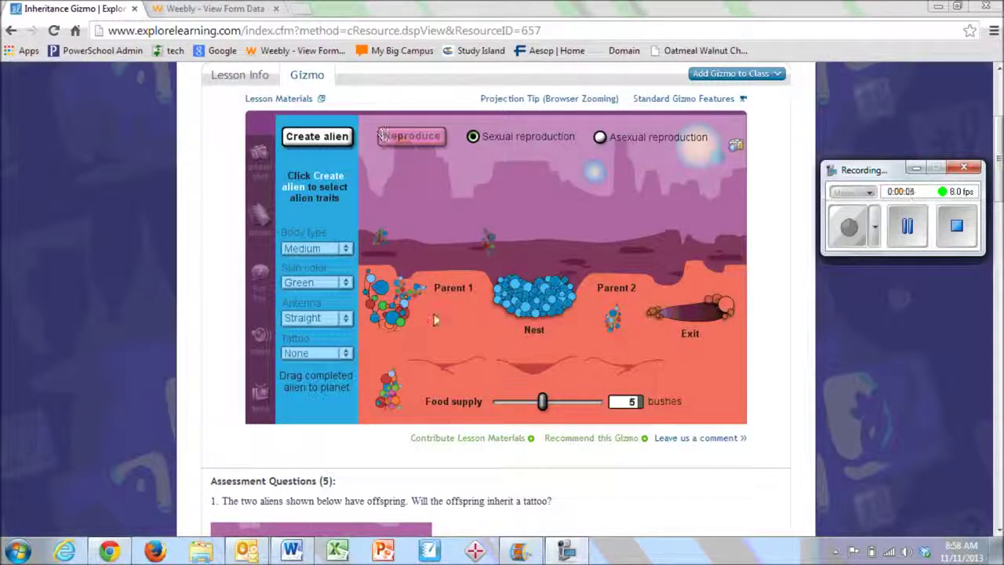
click(319, 253)
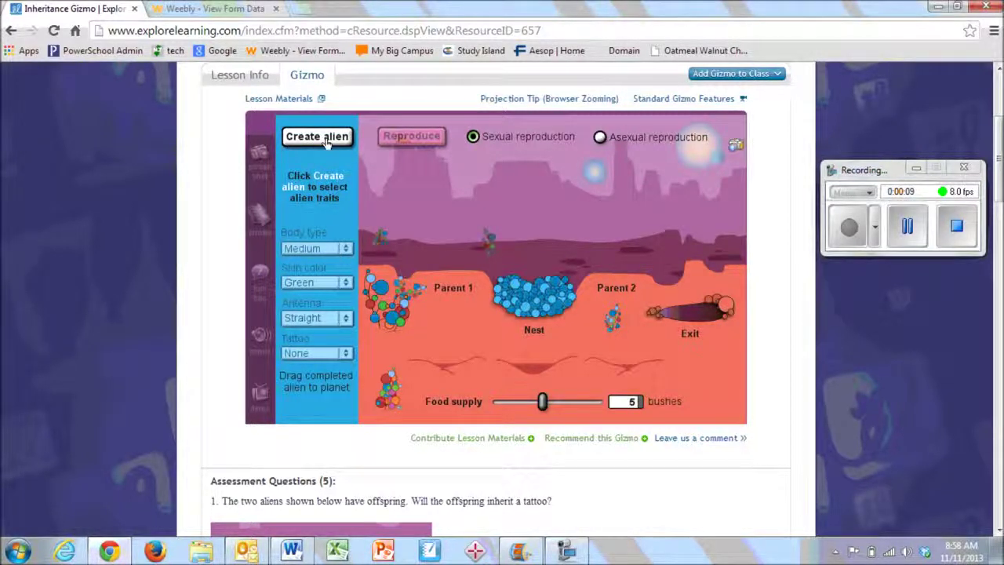
click(325, 136)
click(320, 251)
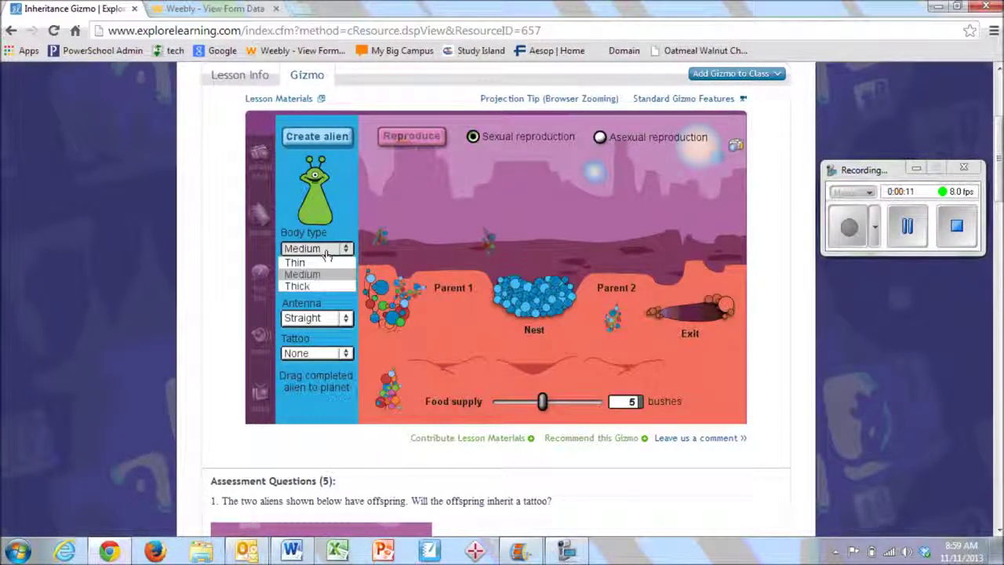
click(322, 261)
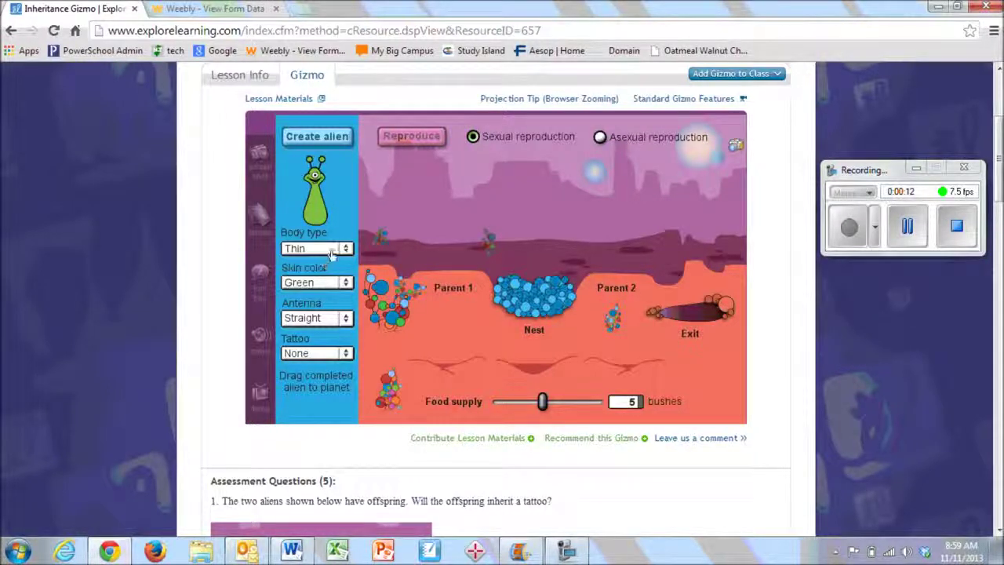
click(333, 250)
click(335, 276)
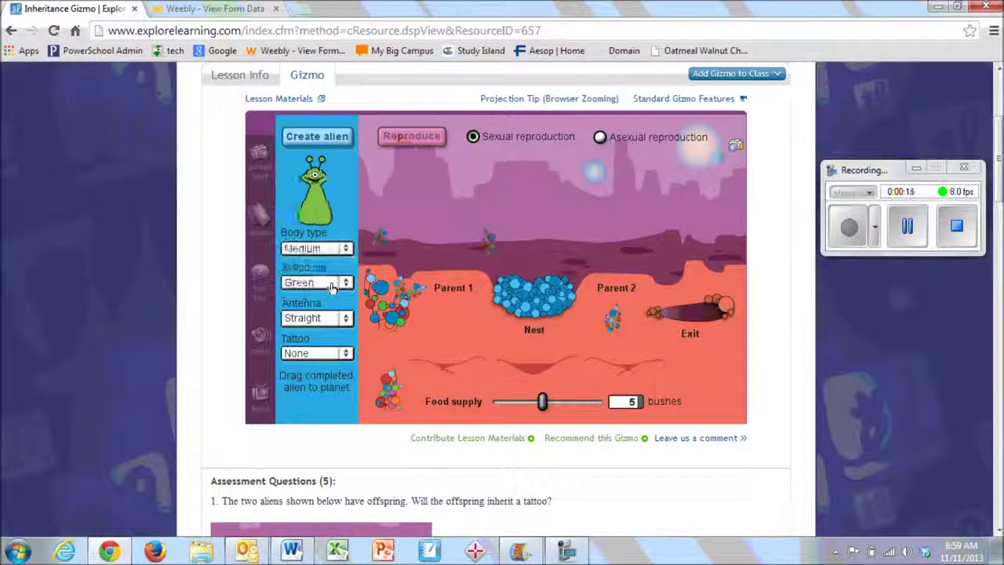
click(339, 317)
click(314, 347)
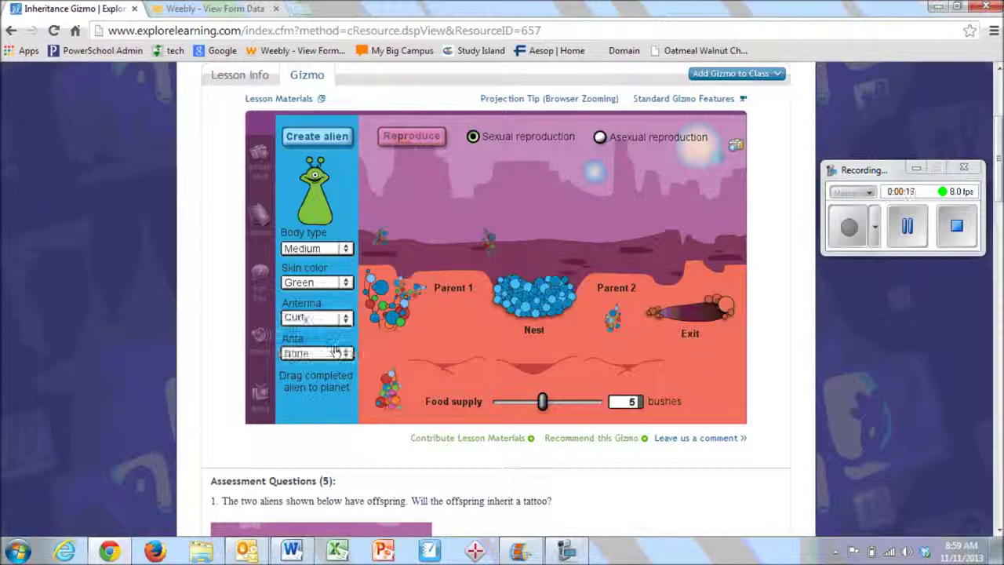
drag(325, 202, 456, 206)
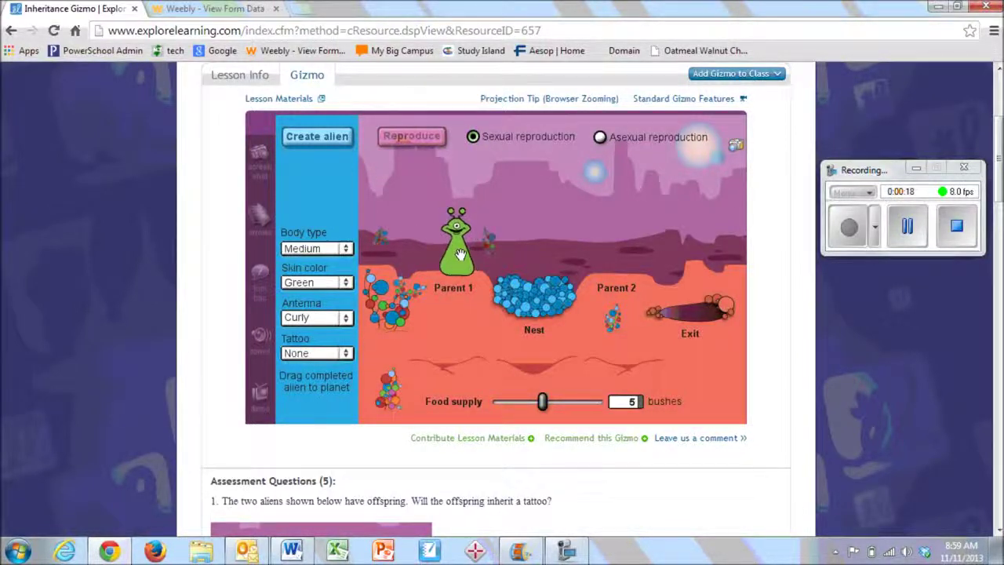
Create a thick, blue, straight-antenna alien and place it as Parent 2
click(342, 148)
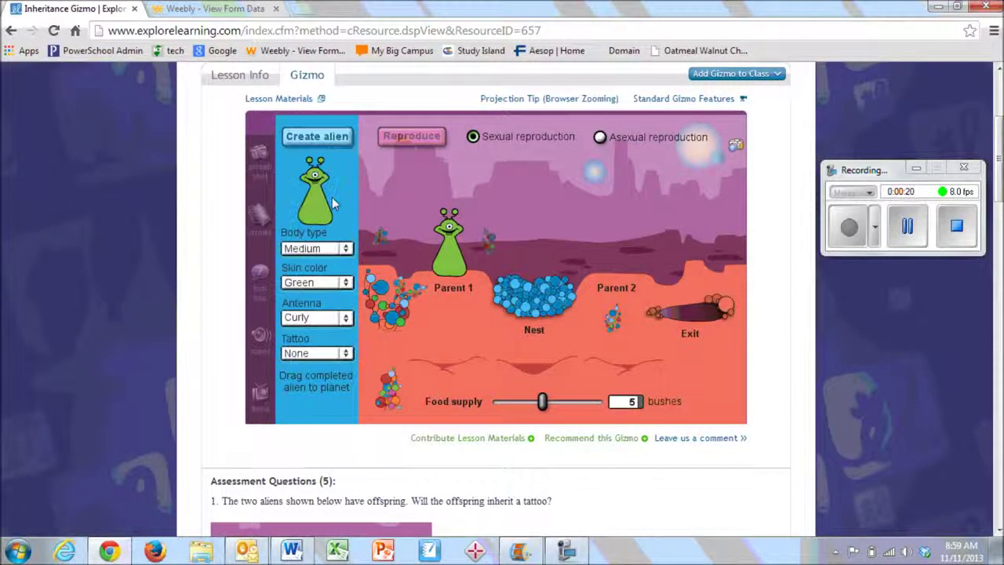
click(339, 248)
click(310, 261)
click(339, 282)
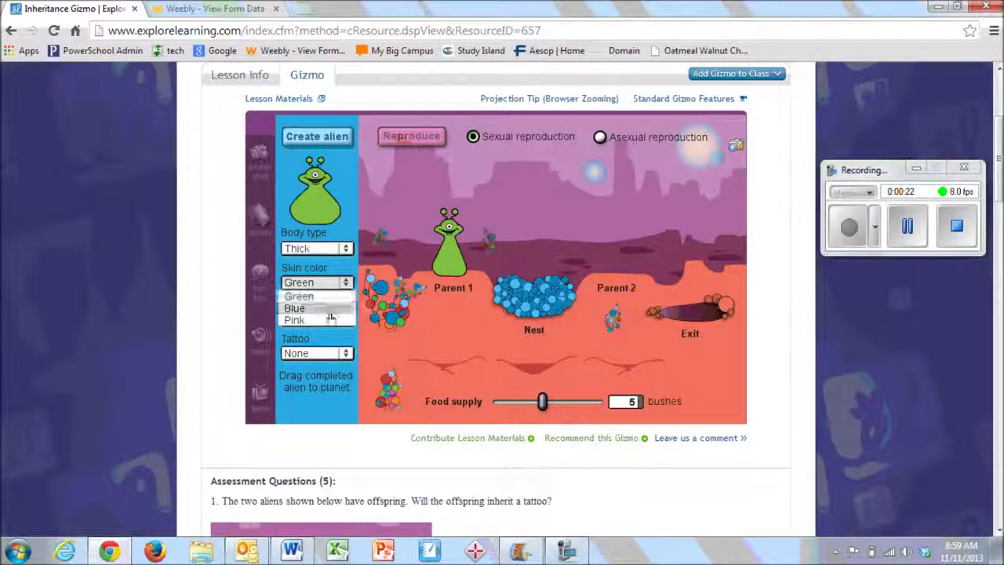
click(329, 308)
click(337, 318)
click(335, 331)
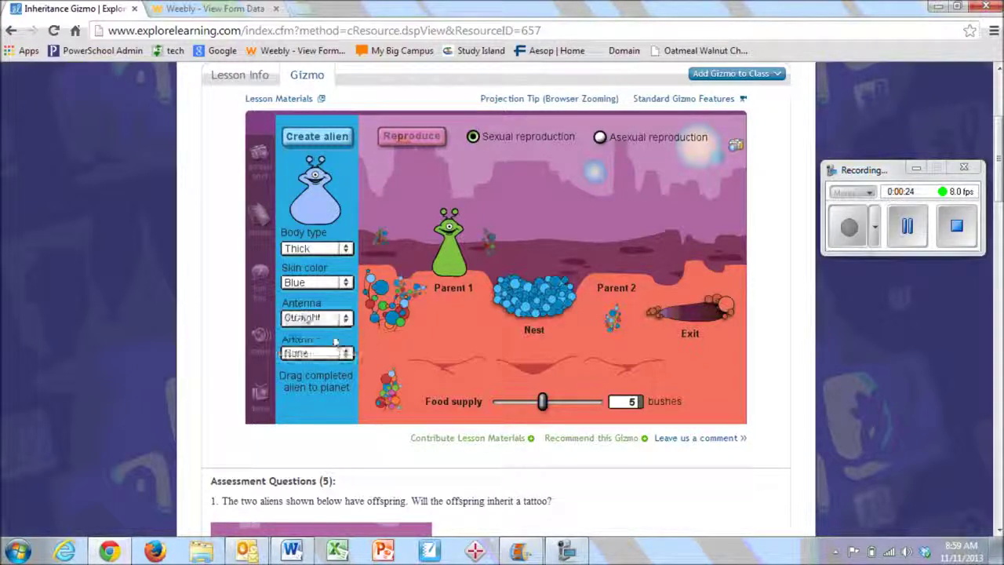
drag(326, 215, 636, 265)
Reproduce the two parents and pull the offspring alien out of the nest
click(392, 136)
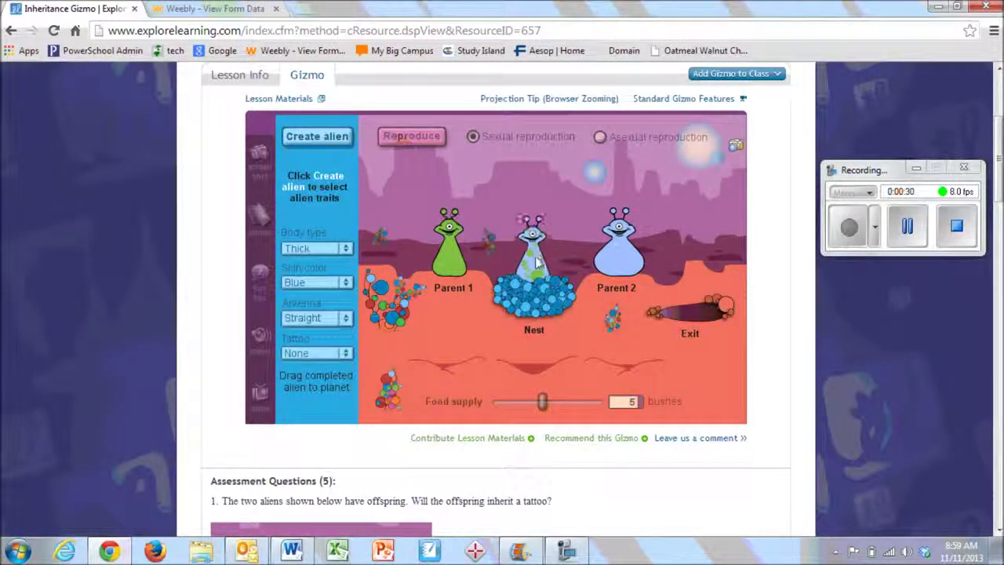
drag(543, 299, 535, 355)
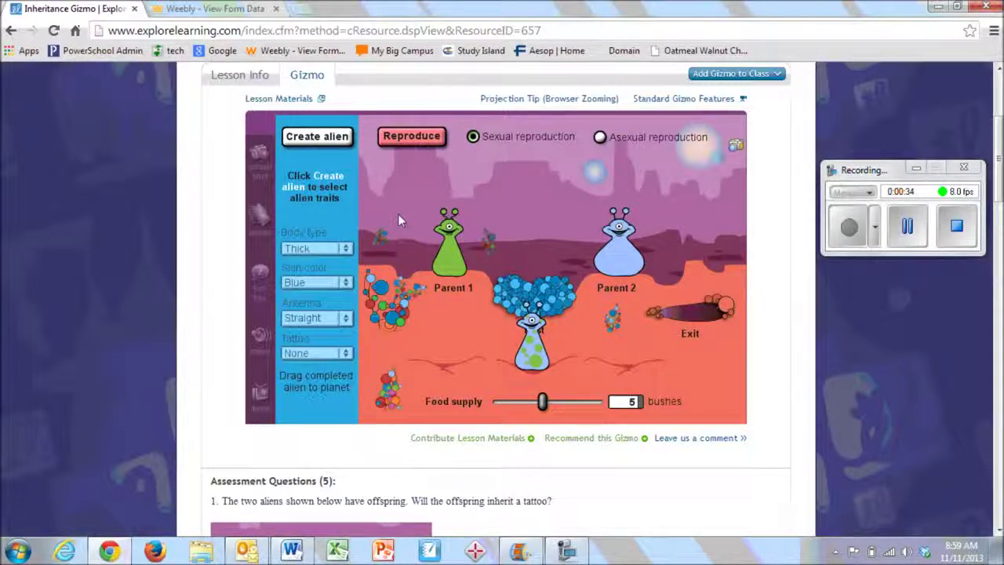
scroll(540, 300, down, 4)
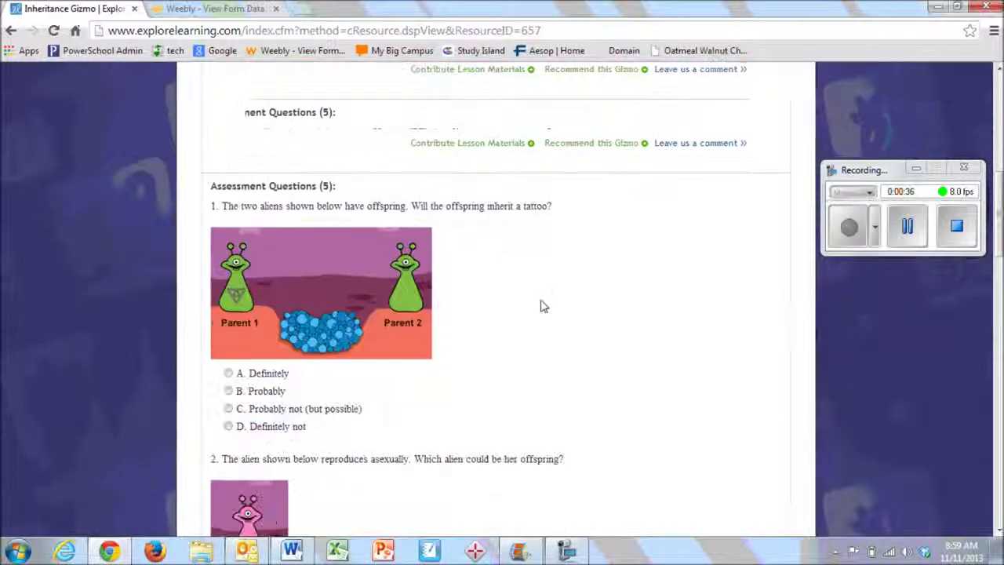
Answer Question 5 with option A, straight antenna dominant, and check the assessment answers
scroll(544, 306, up, 3)
scroll(540, 299, up, 2)
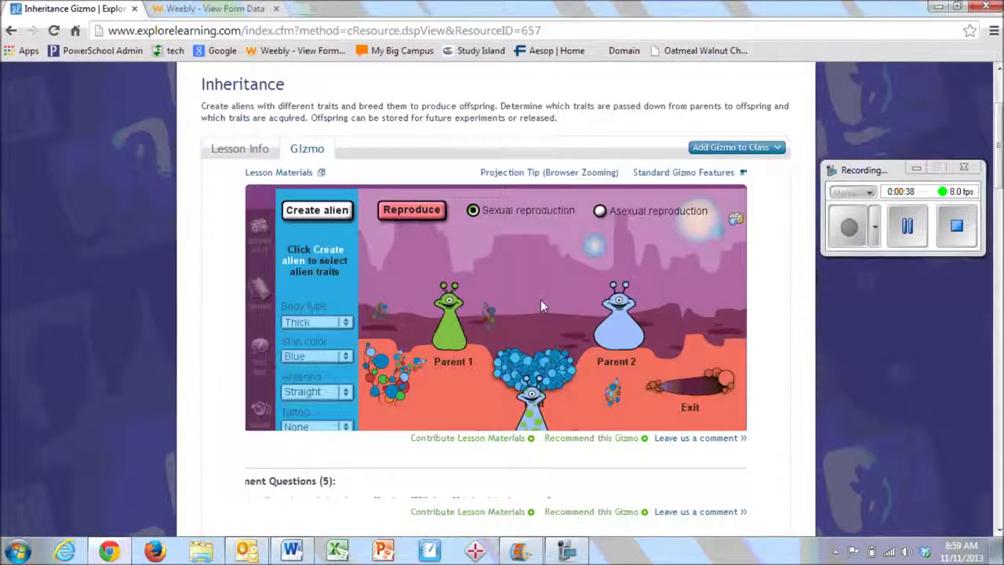
scroll(430, 326, down, 2)
scroll(430, 322, down, 2)
scroll(433, 314, up, 3)
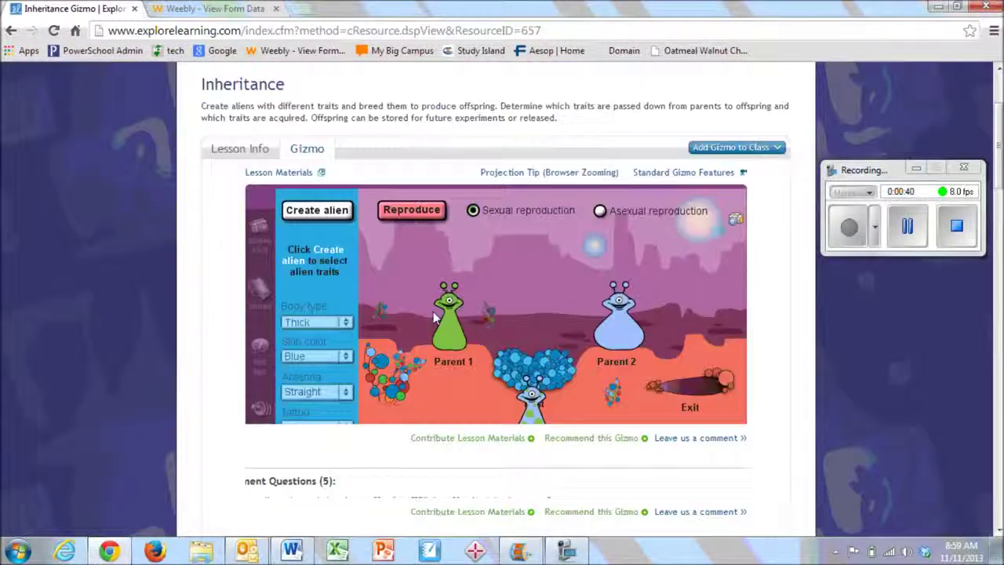
scroll(486, 333, down, 5)
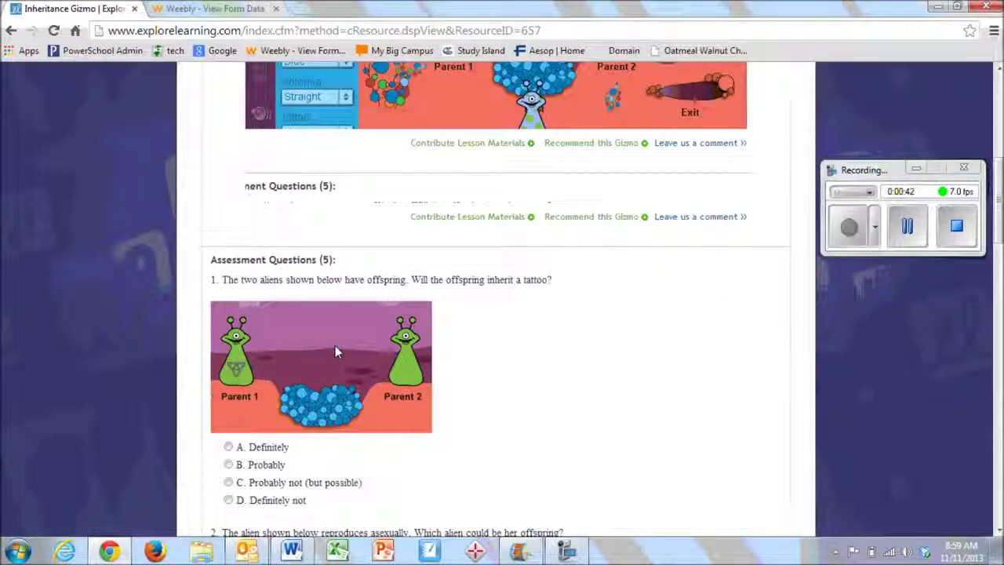
scroll(392, 232, up, 1)
scroll(395, 236, down, 6)
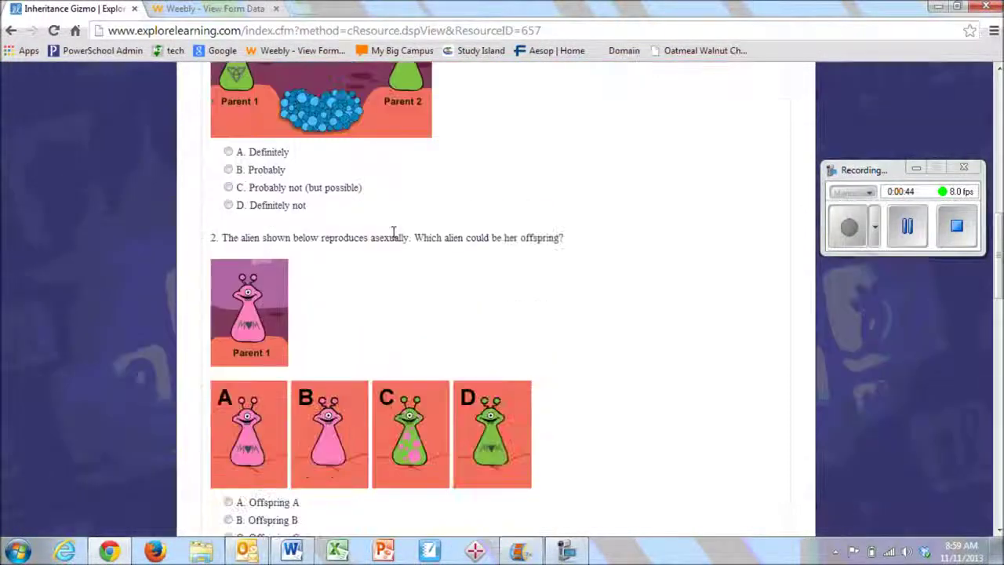
scroll(394, 239, down, 8)
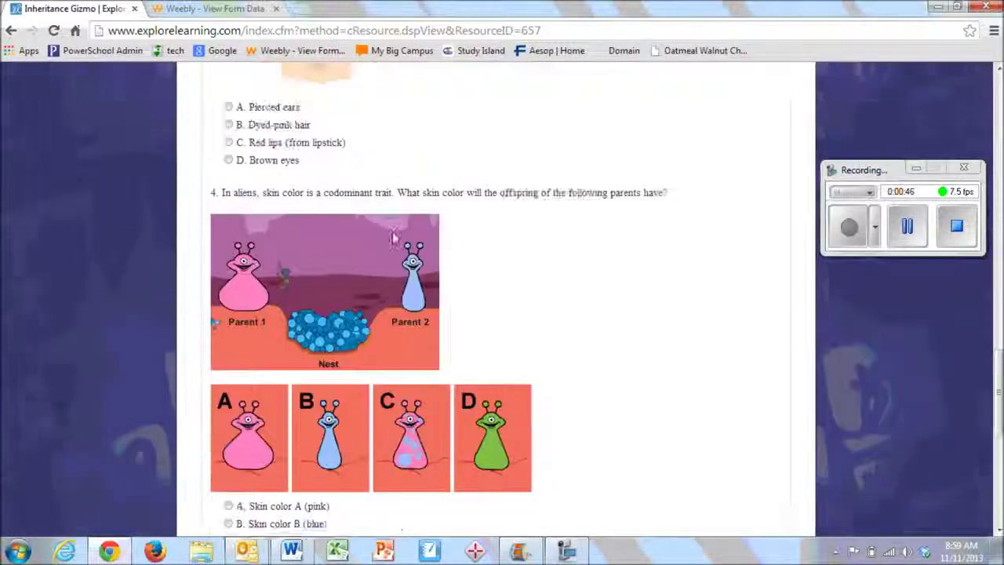
scroll(369, 236, down, 2)
scroll(392, 255, up, 14)
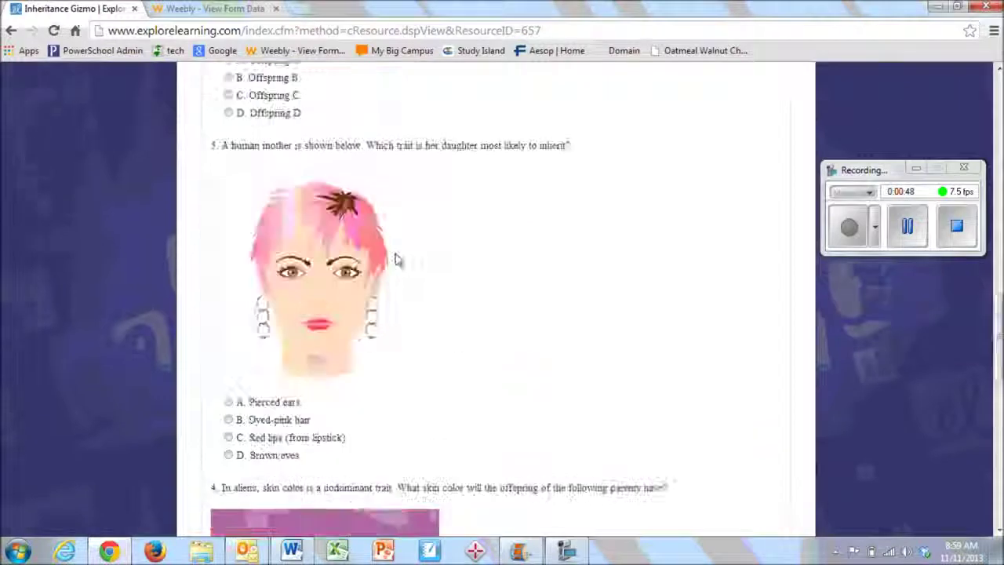
scroll(251, 322, down, 4)
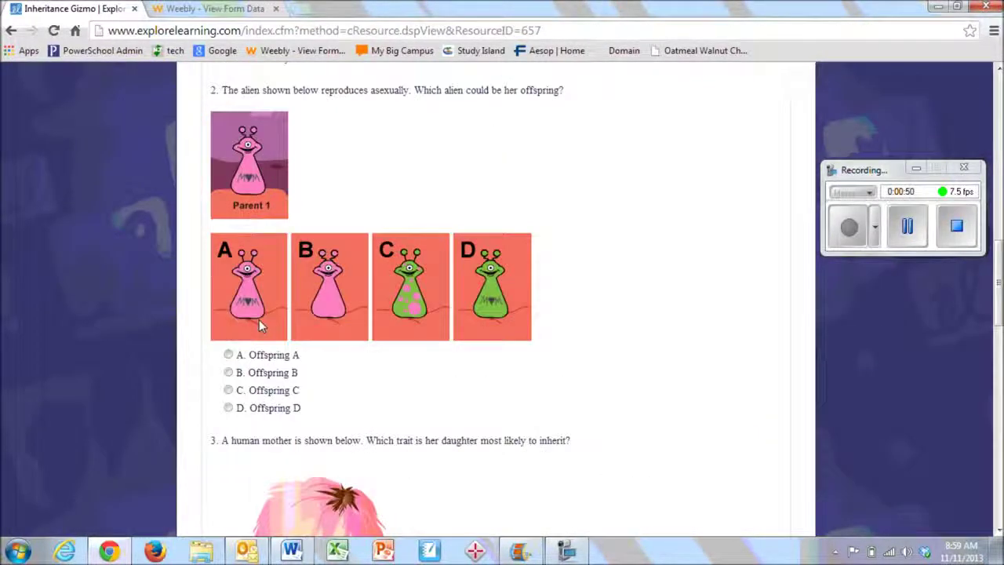
scroll(330, 357, down, 6)
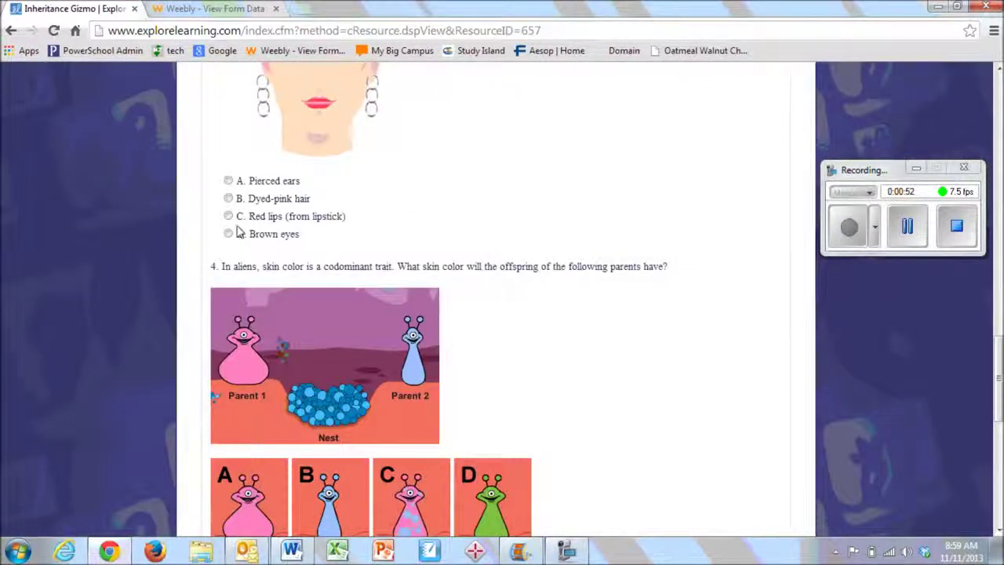
scroll(233, 237, down, 6)
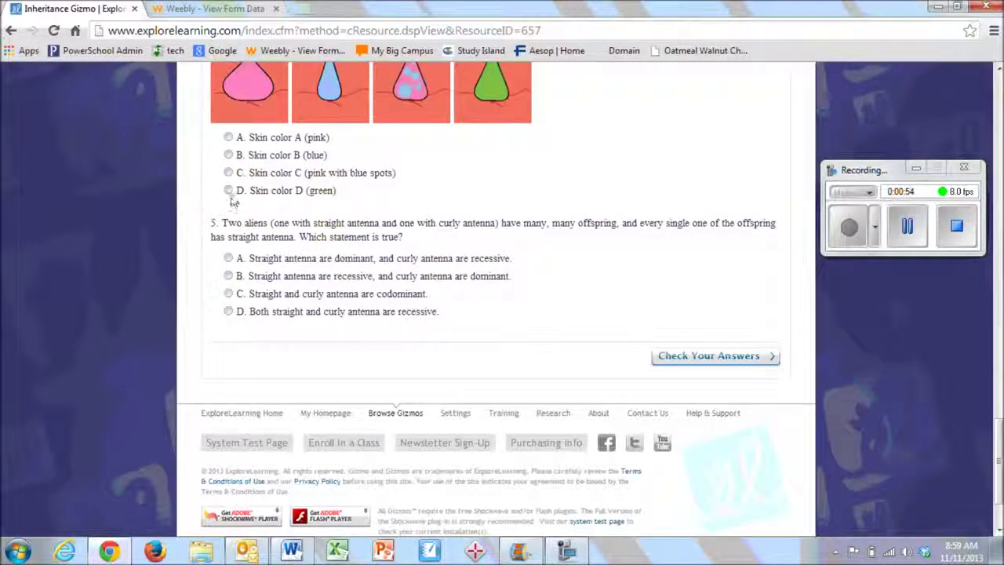
click(229, 258)
click(688, 358)
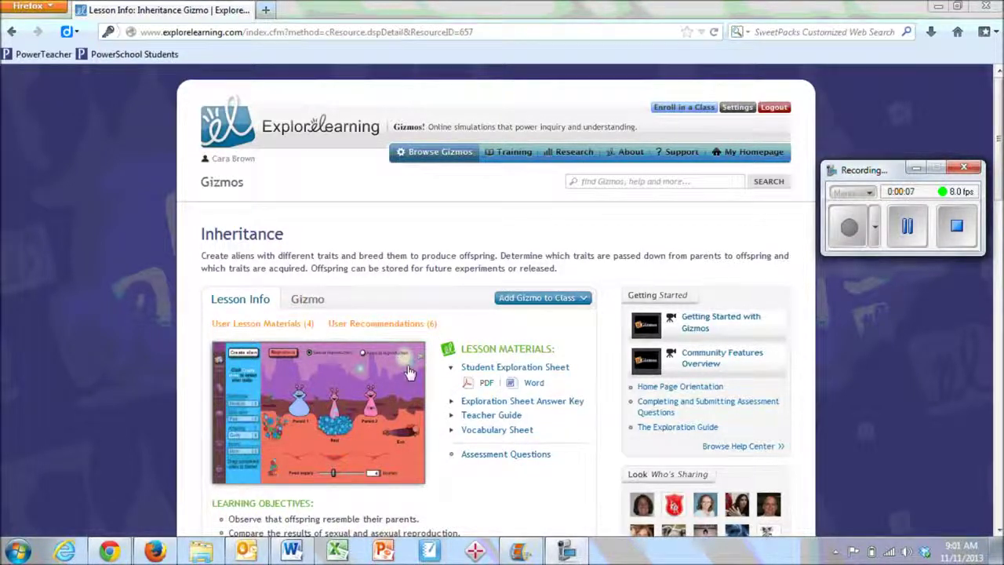
Add the Inheritance Gizmo to the Env 6: Environmental Science CP Period 6 class
click(583, 301)
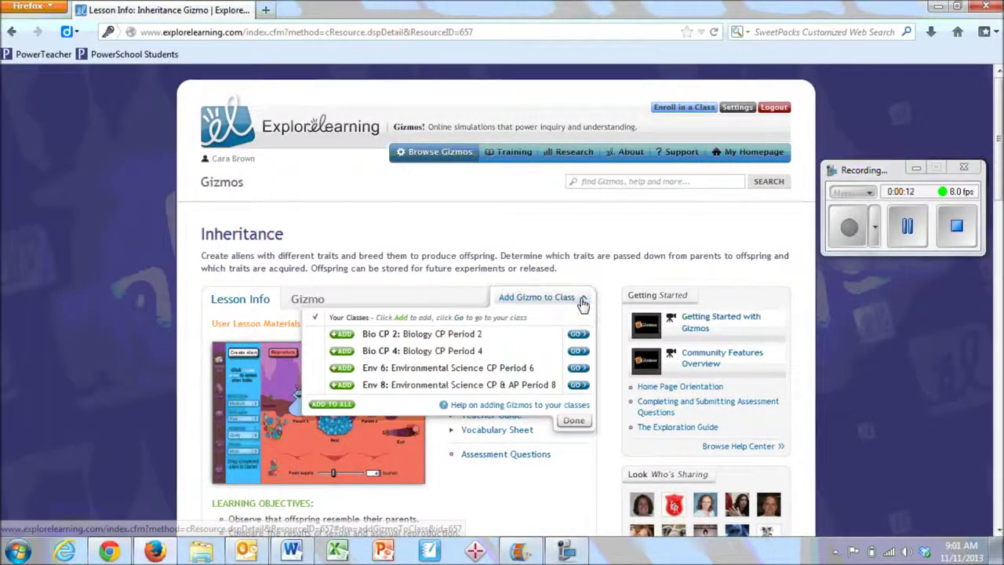
click(345, 369)
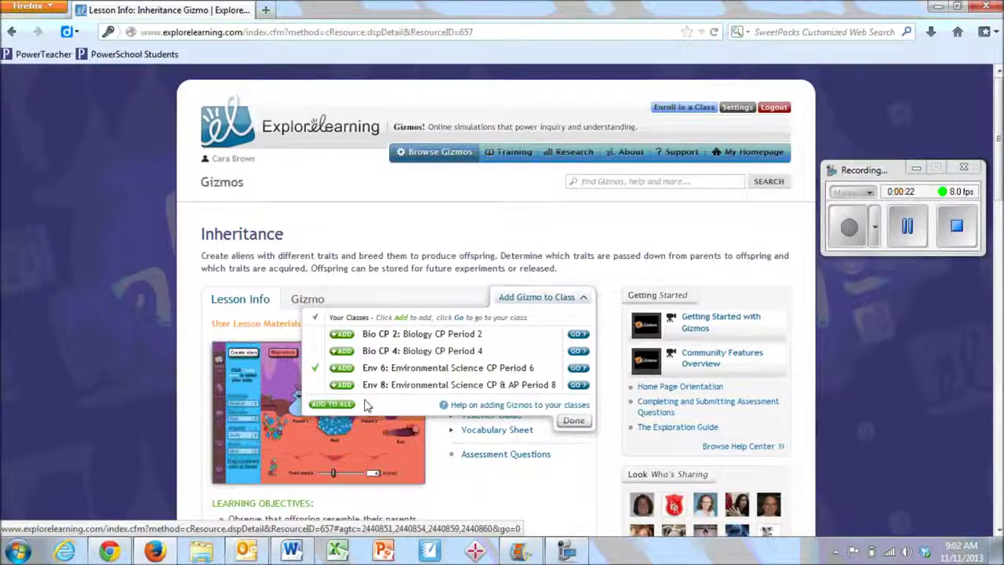
click(573, 422)
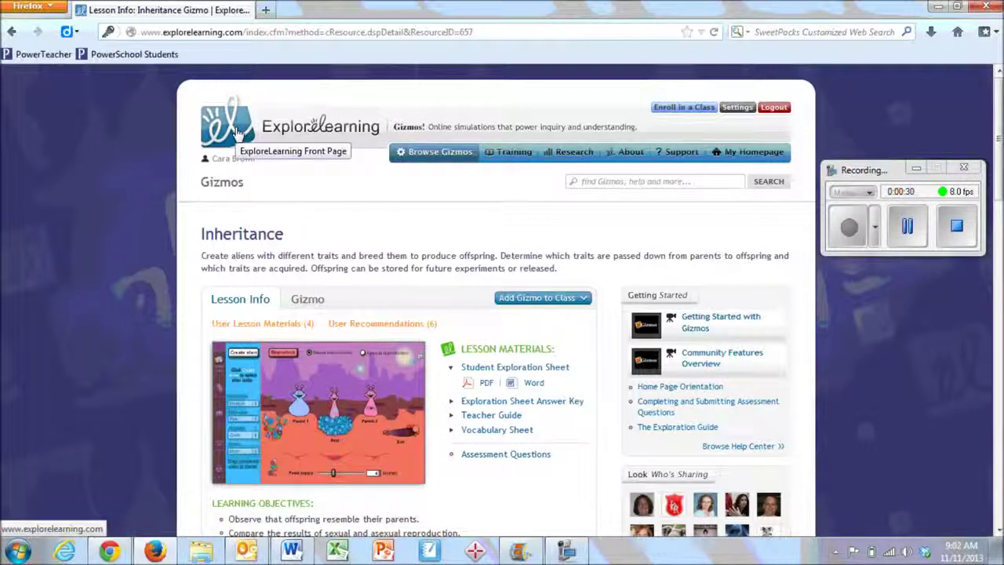
From My Homepage, view the Env 6 class page listing the Inheritance Gizmo
click(749, 159)
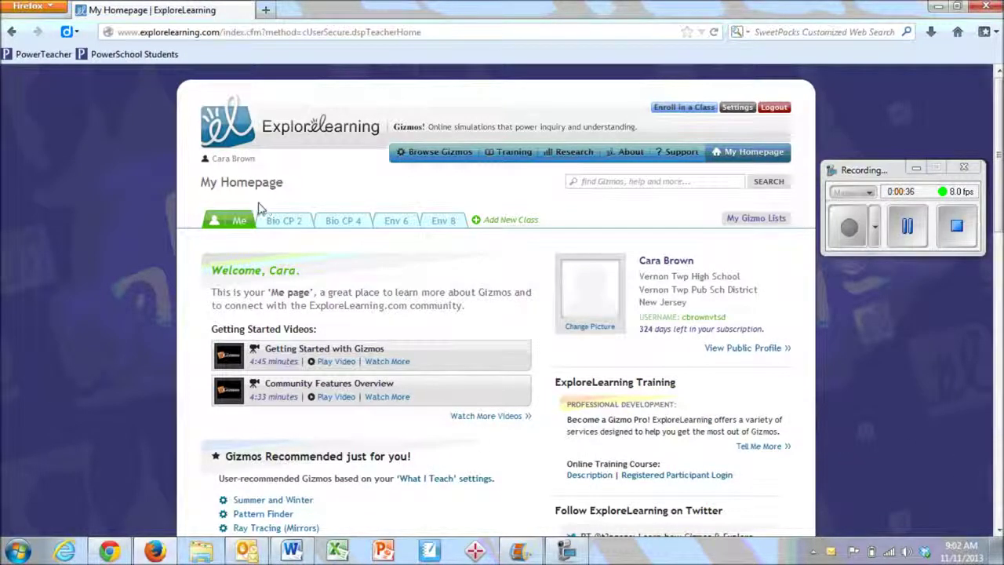
click(351, 222)
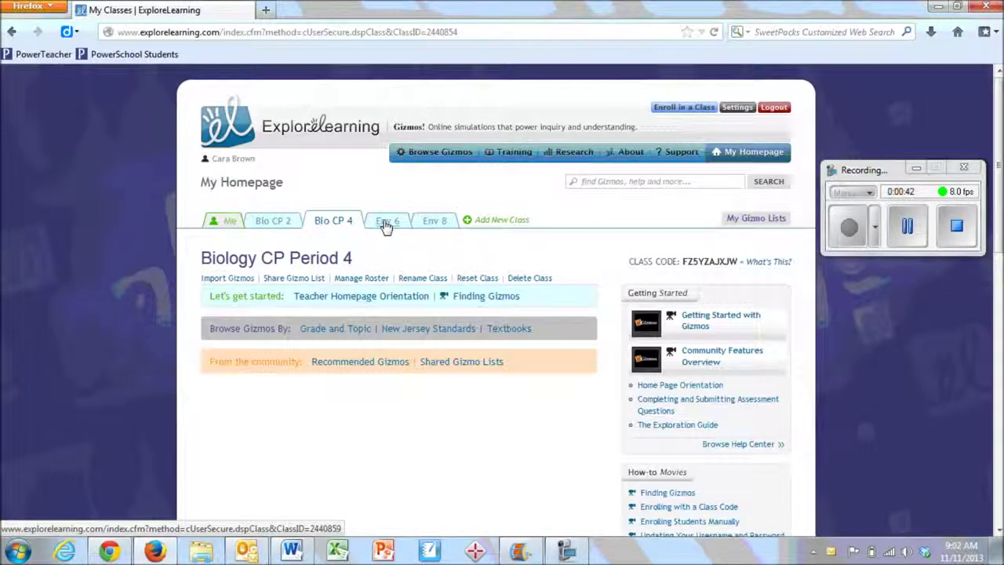
click(385, 223)
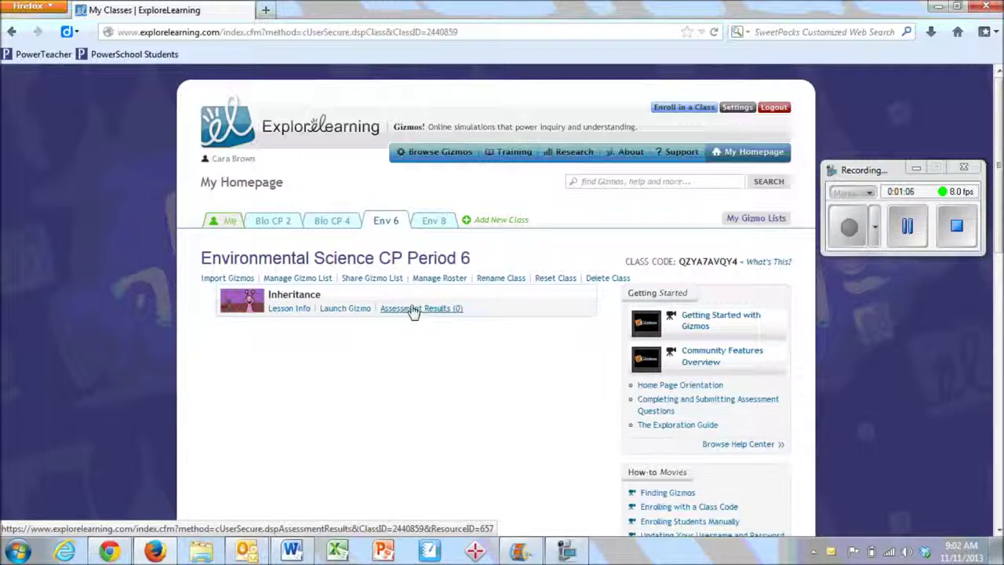
click(413, 309)
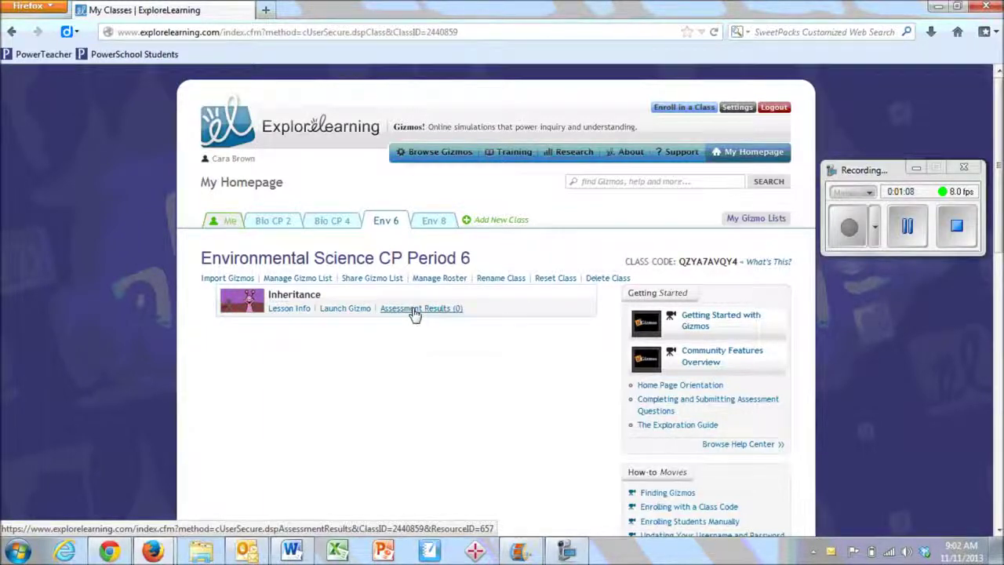
drag(699, 11, 513, 11)
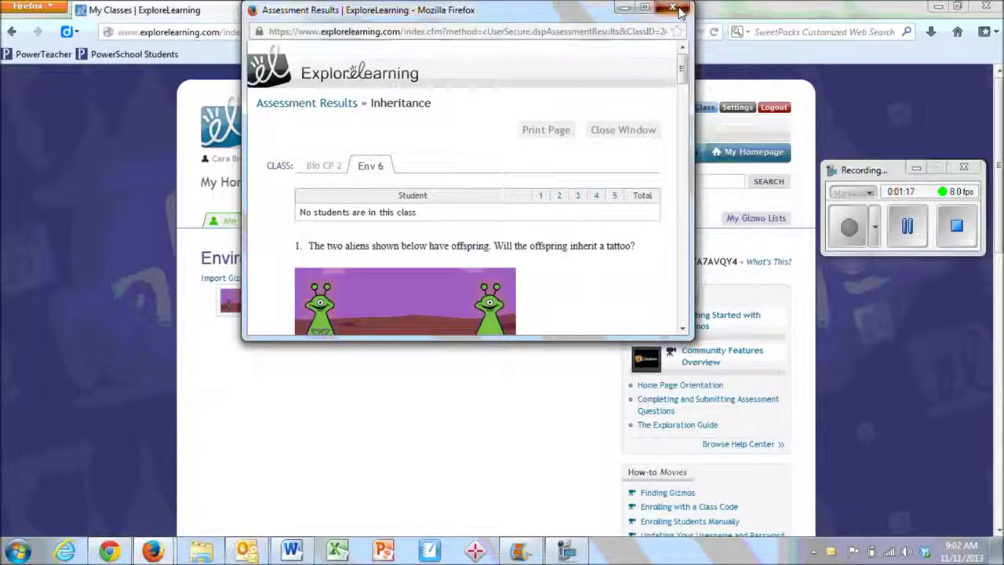
click(677, 8)
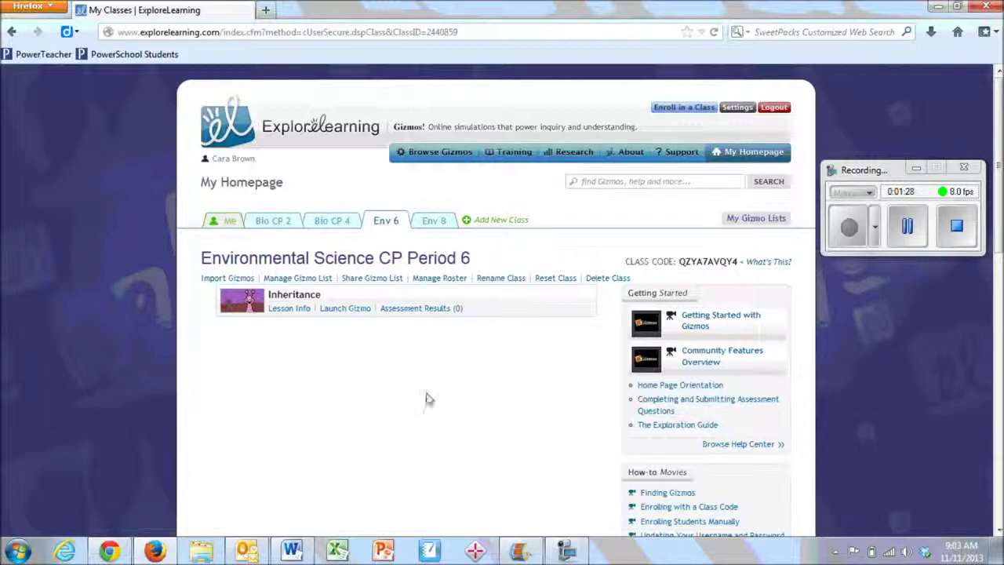
click(440, 157)
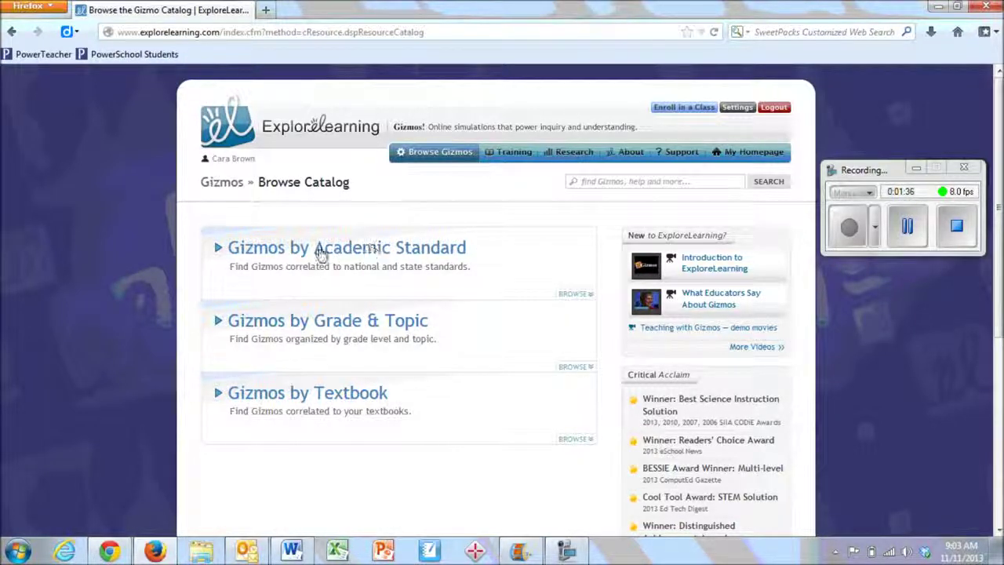
Search the Gizmo catalog for 'photosynthesis'
click(634, 182)
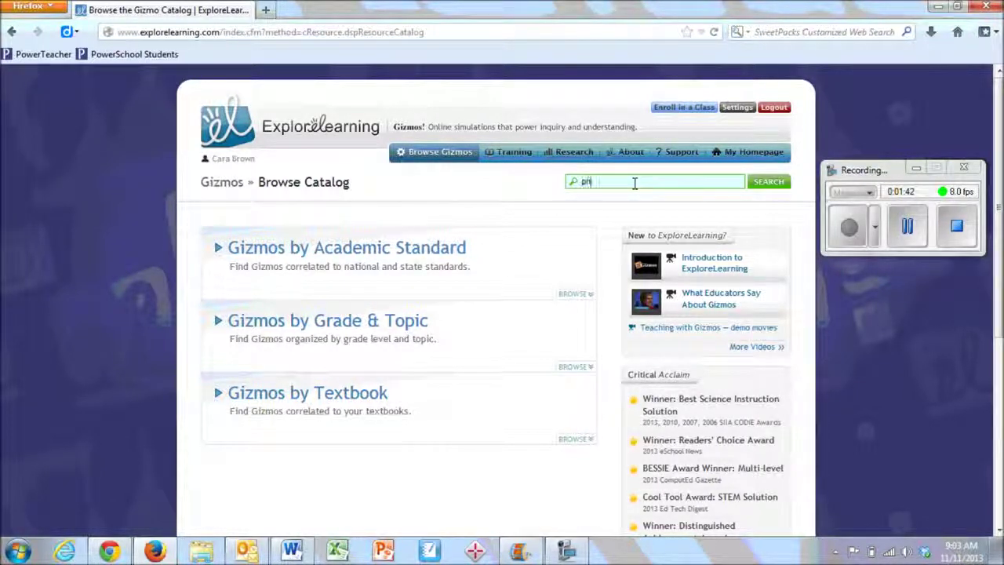
text(photosynth)
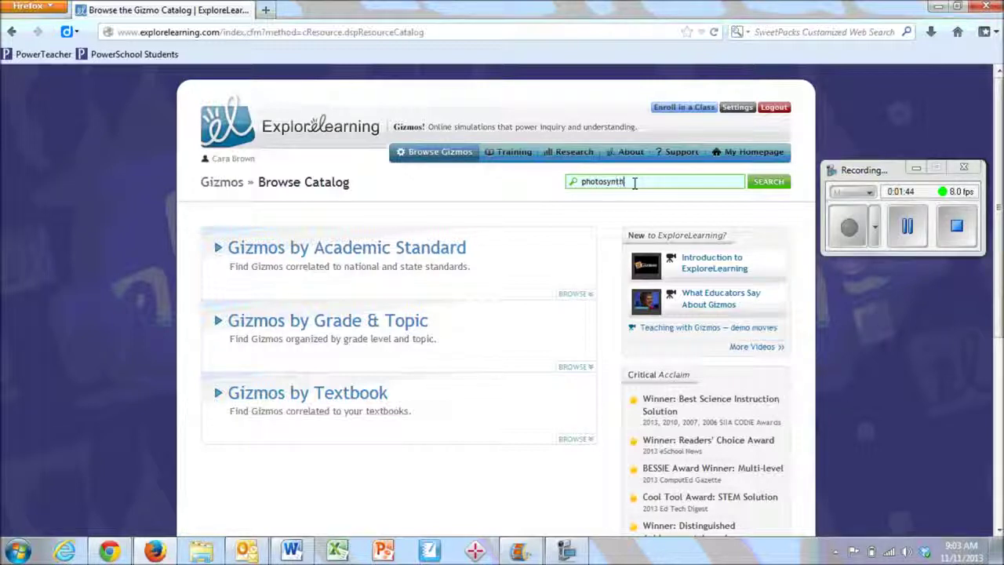
text(esis)
key(Return)
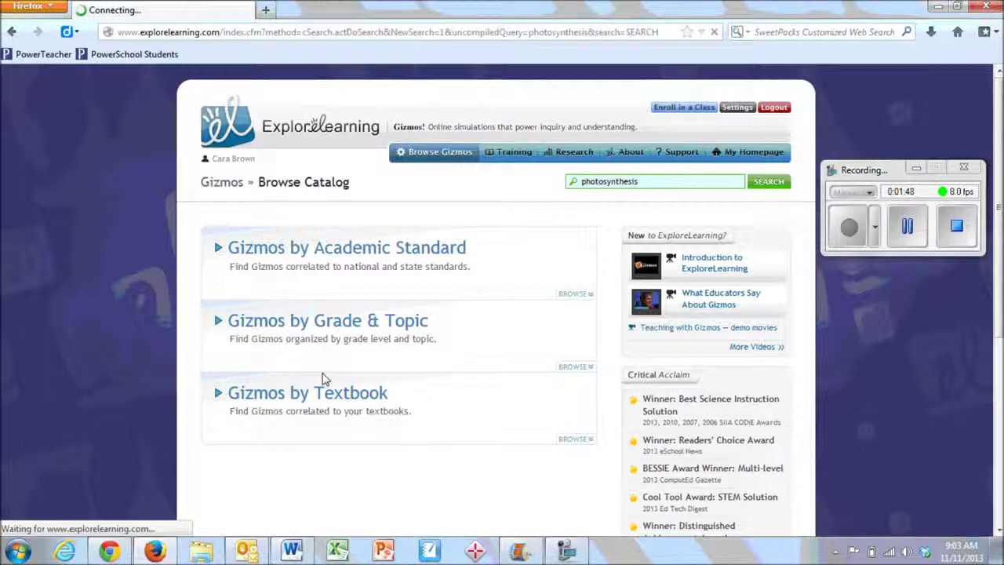
Launch Photosynthesis Lab, set light intensity to 0%, and display the oxygen flow graph
click(377, 354)
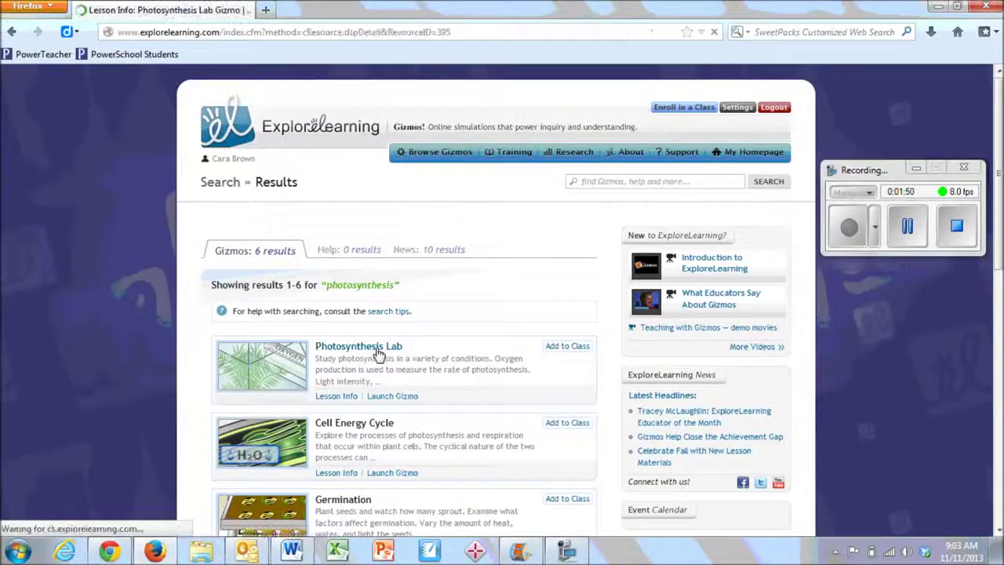
scroll(376, 357, down, 5)
click(375, 360)
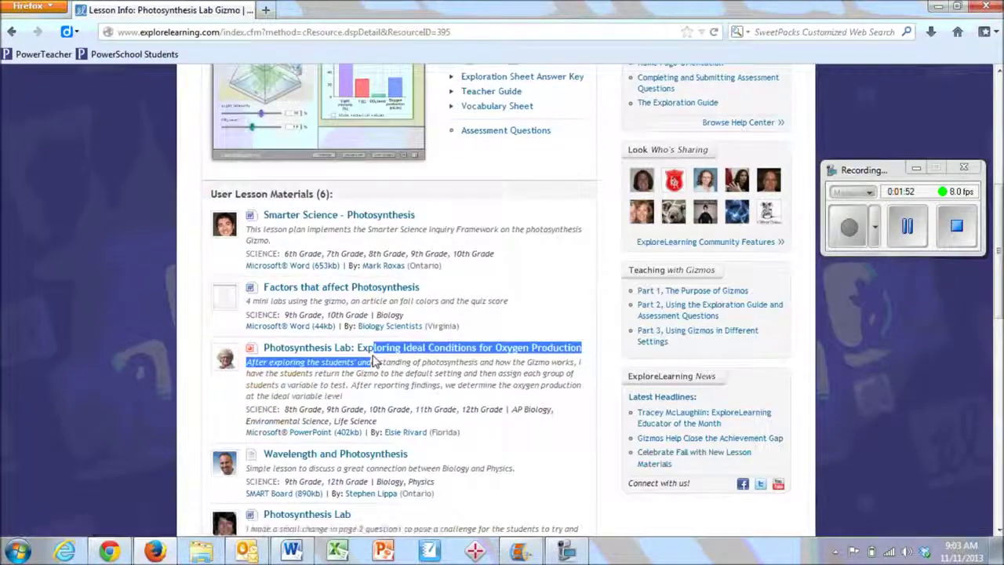
scroll(369, 329, up, 5)
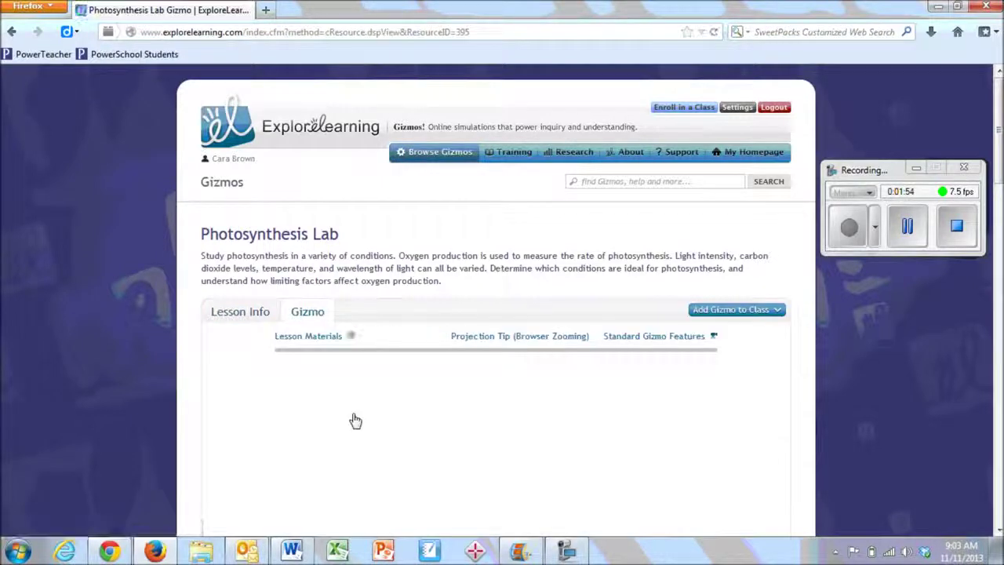
scroll(339, 422, up, 5)
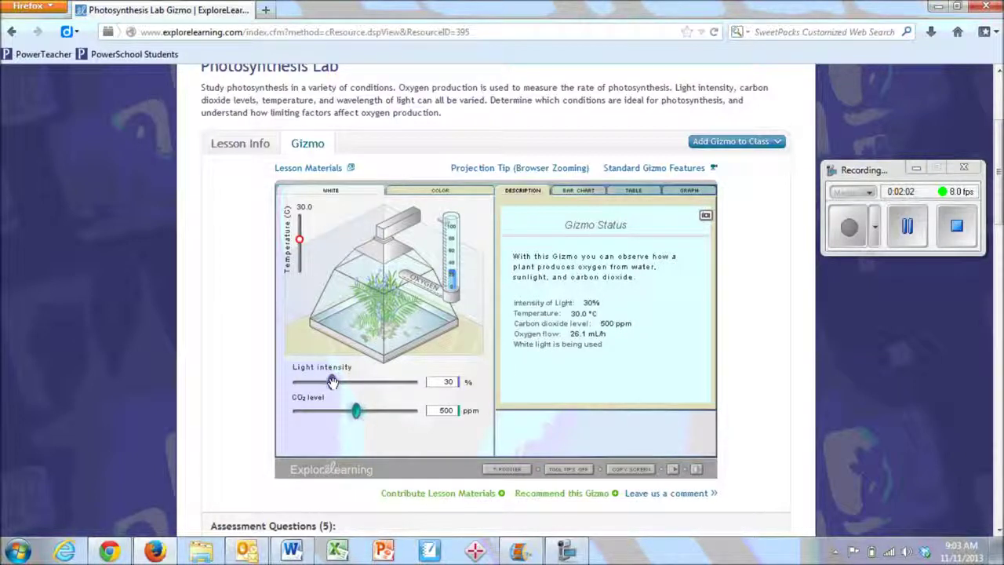
drag(333, 381, 280, 384)
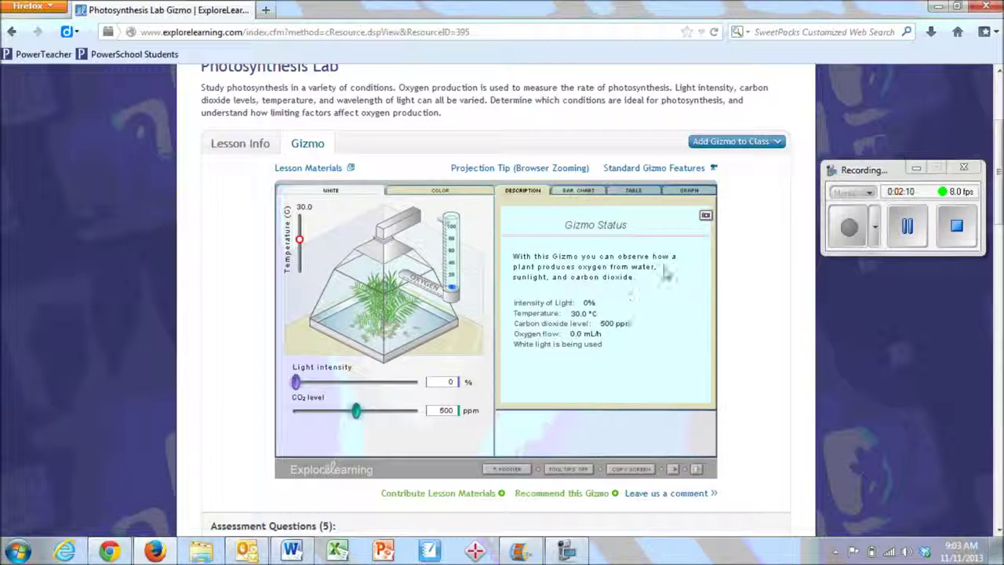
click(689, 193)
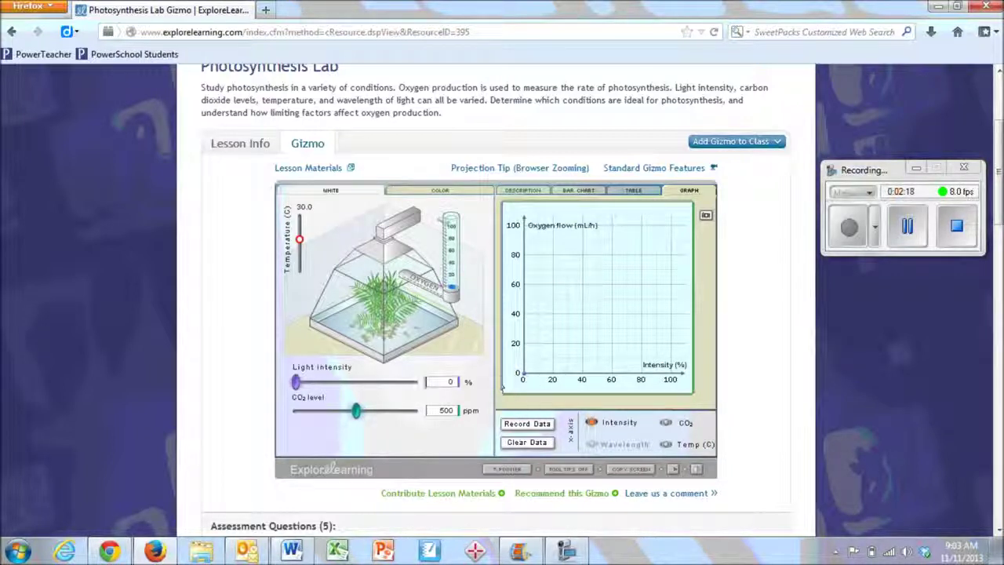
Record oxygen flow at light intensities of 12, 28, 46 and 72%
drag(302, 384, 316, 382)
click(524, 424)
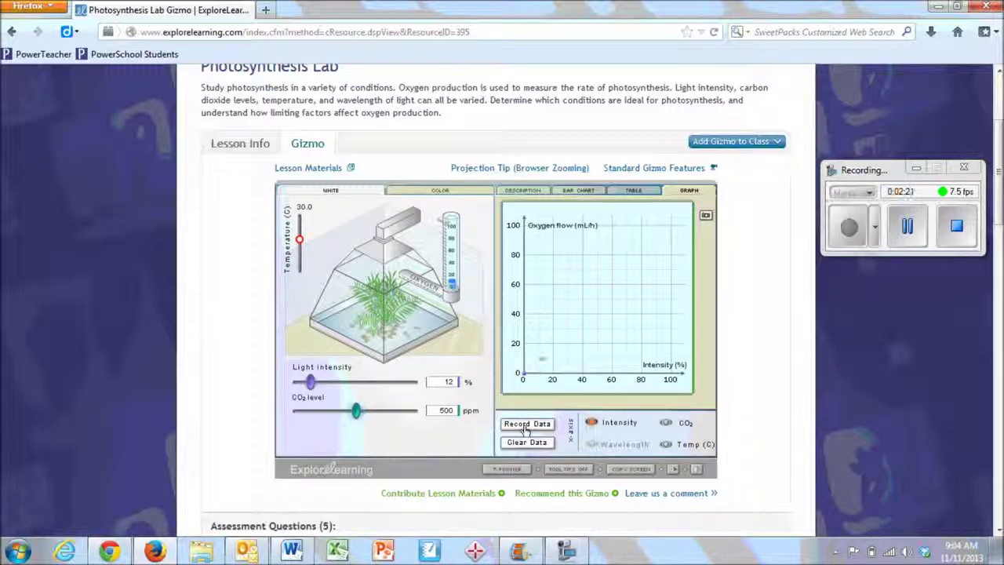
drag(310, 382, 330, 382)
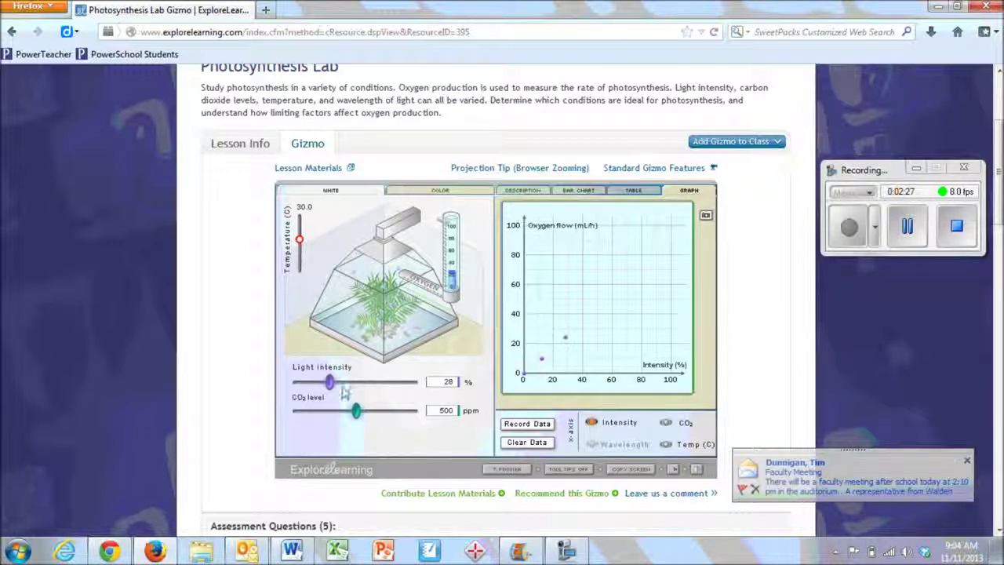
drag(333, 382, 351, 382)
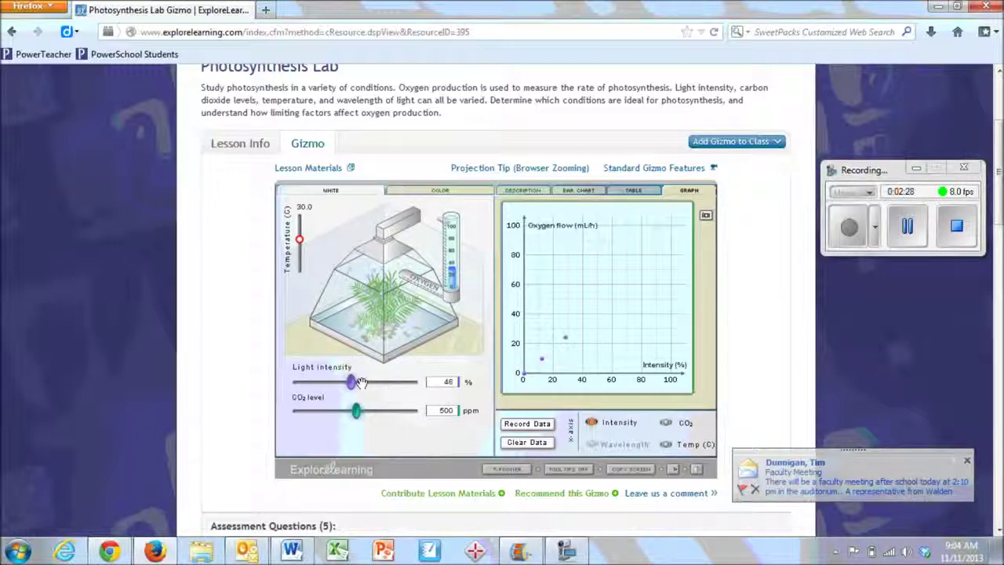
click(509, 425)
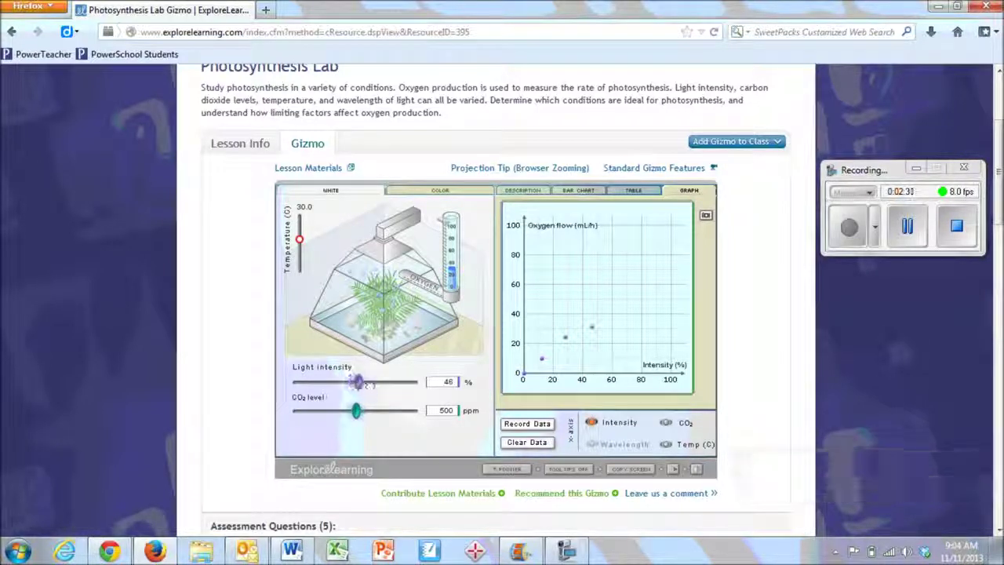
drag(352, 382, 392, 383)
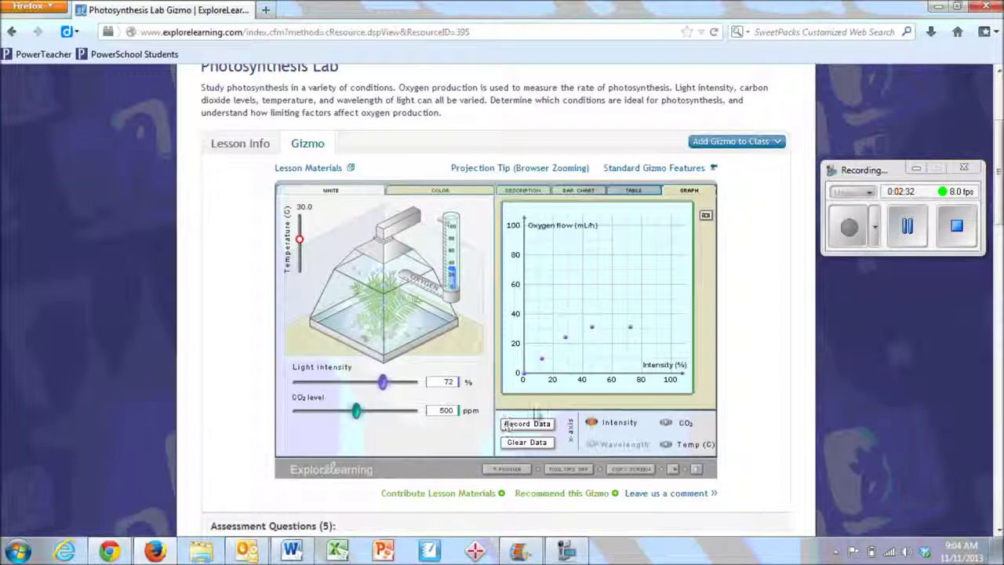
click(531, 424)
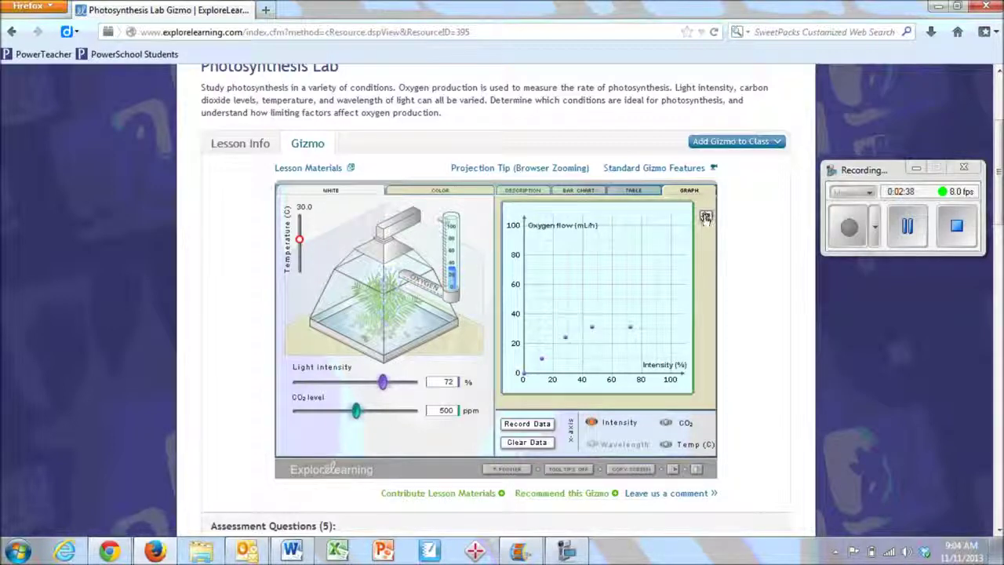
scroll(706, 217, up, 2)
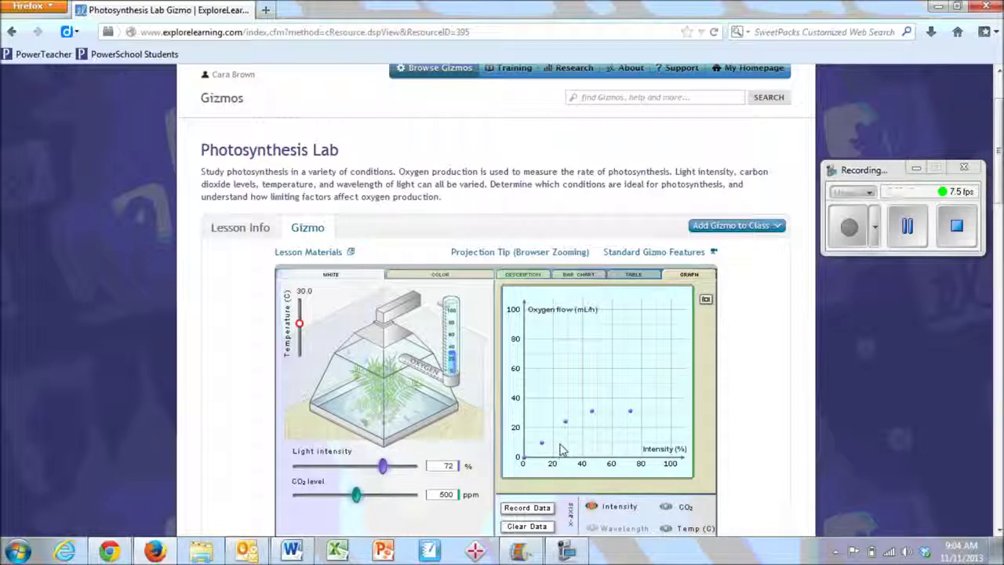
Create a blank Word document and paste the copied oxygen flow graph into it
click(299, 552)
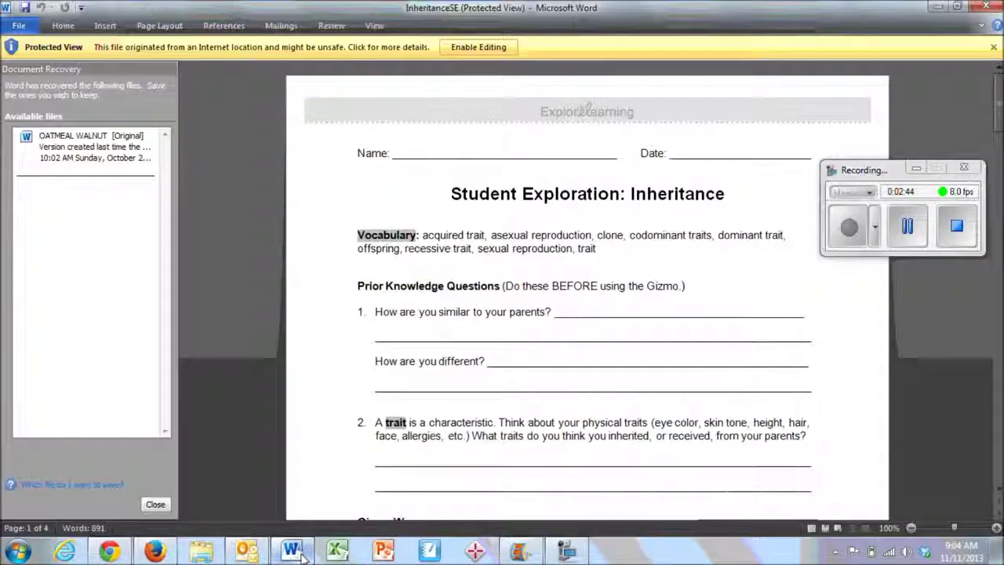
click(62, 25)
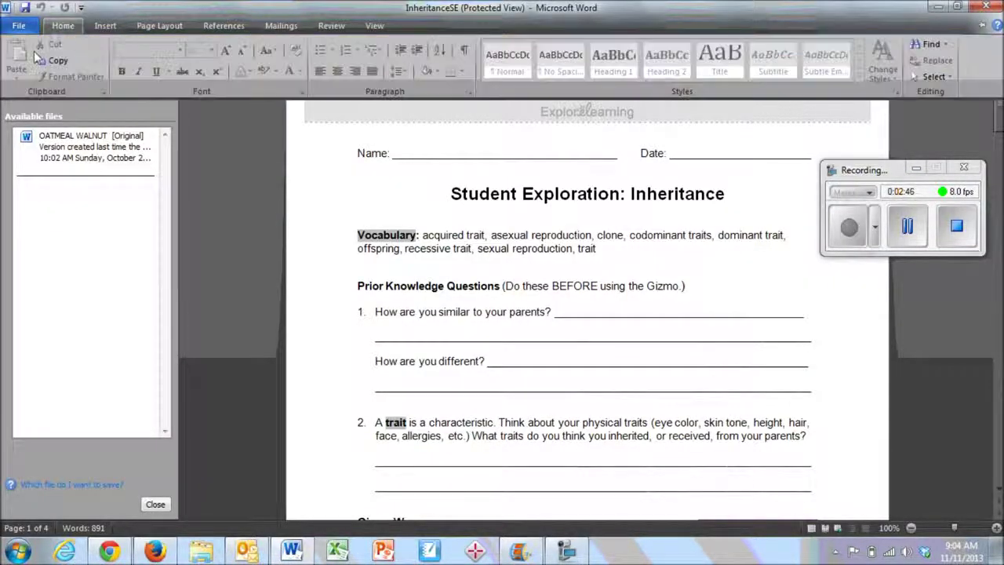
click(19, 25)
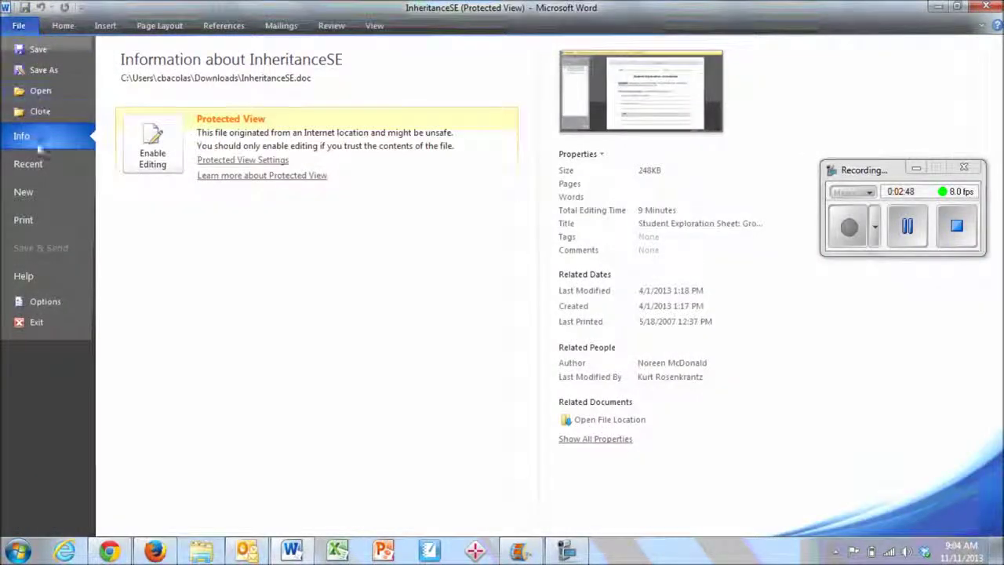
click(37, 195)
double_click(164, 147)
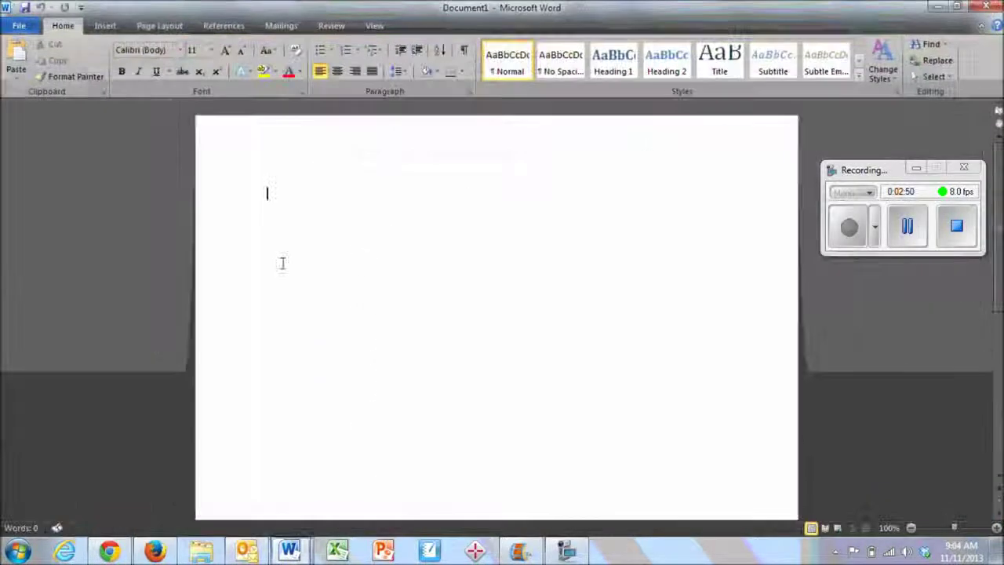
right_click(325, 234)
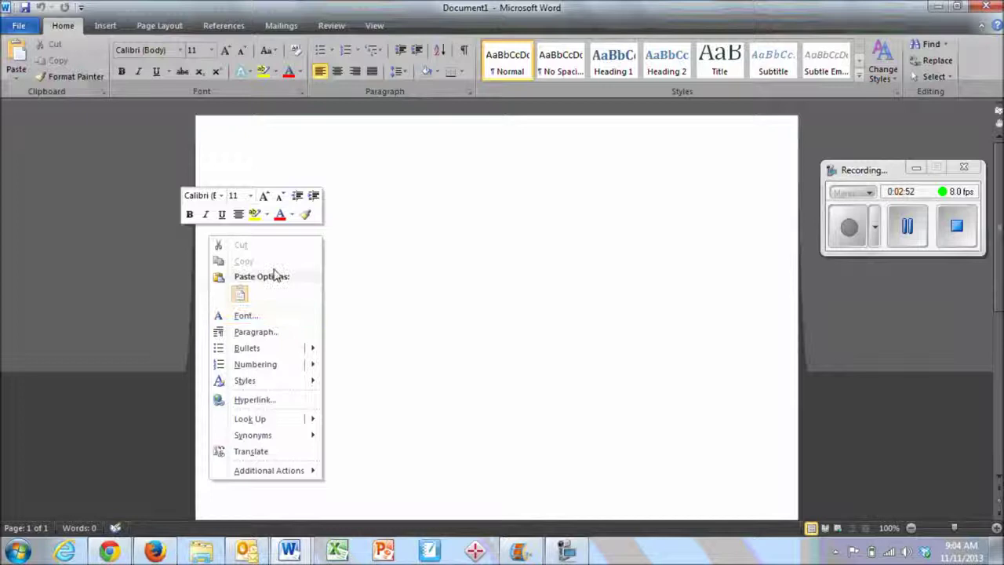
click(328, 249)
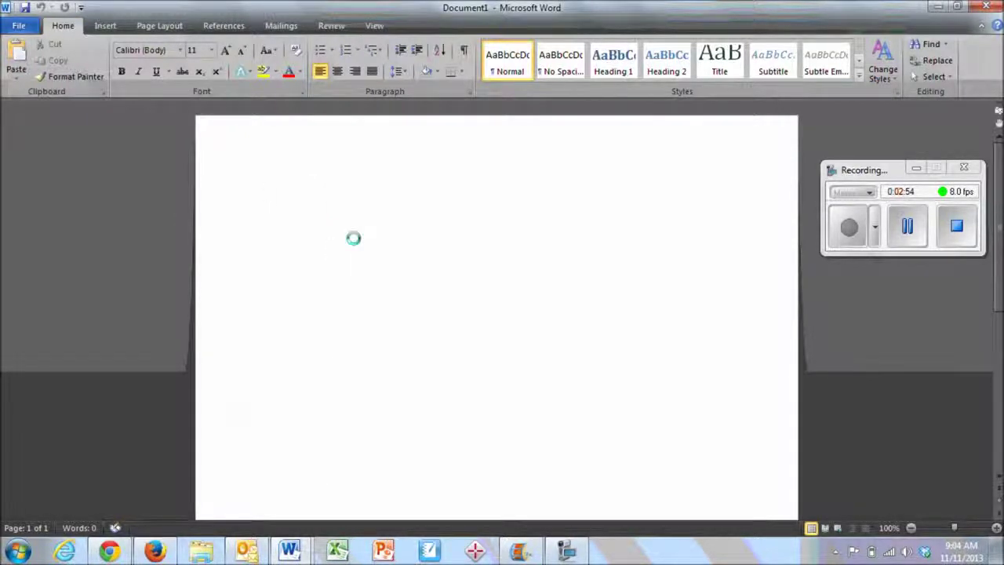